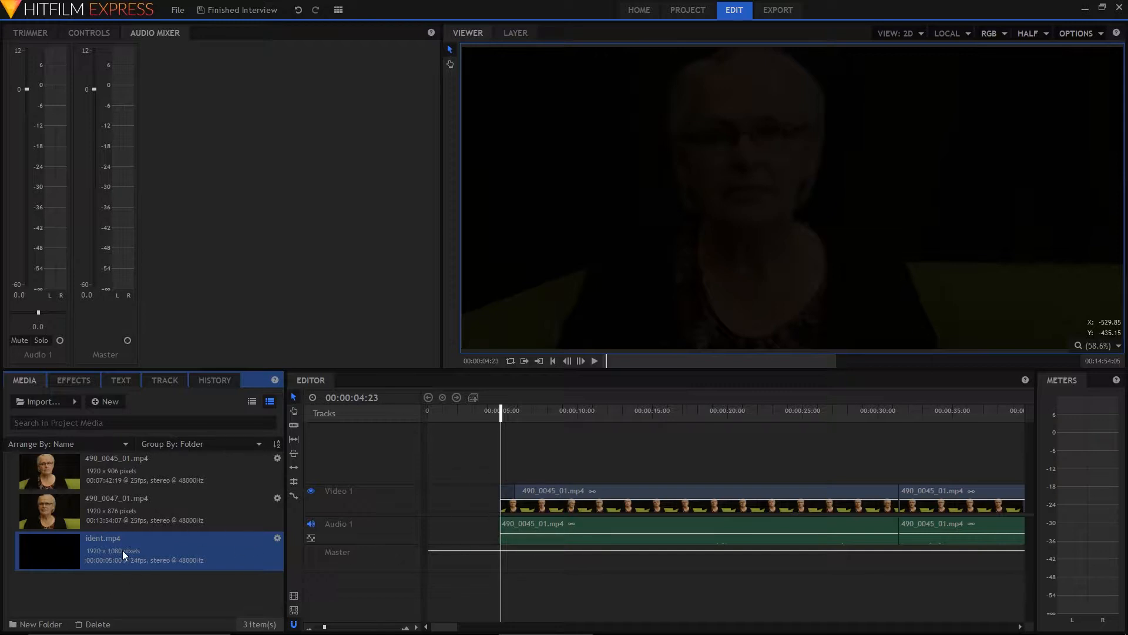
Add ident.mp4 at the start of the timeline on a new video track above the interview footage
drag(124, 555, 424, 467)
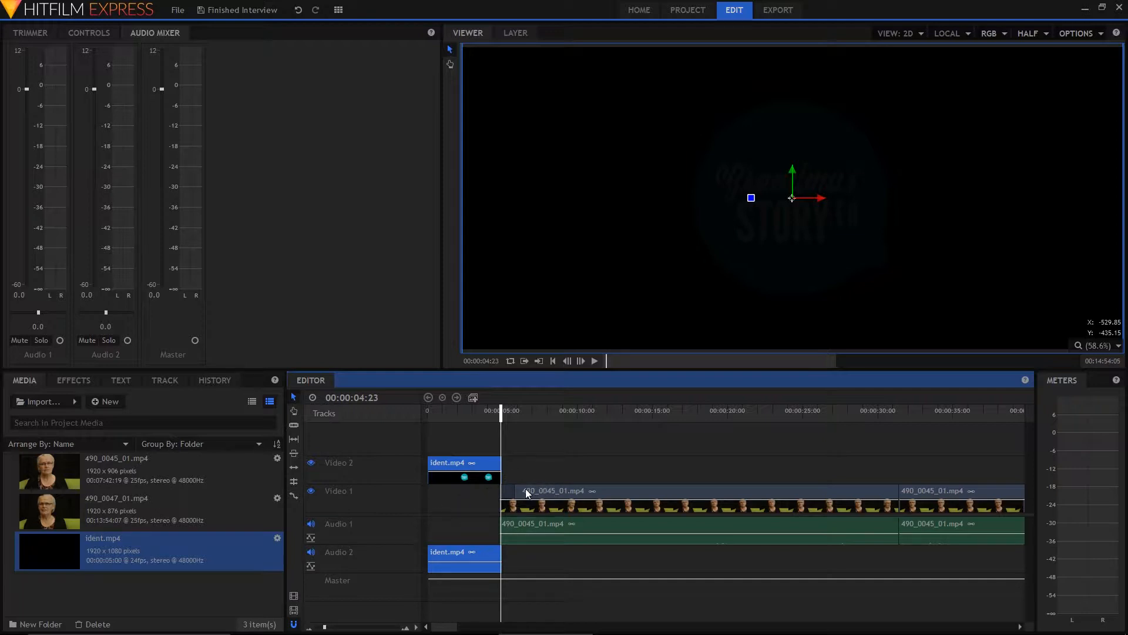
Try shifting all the interview clips later along the timeline, undoing the move
click(311, 629)
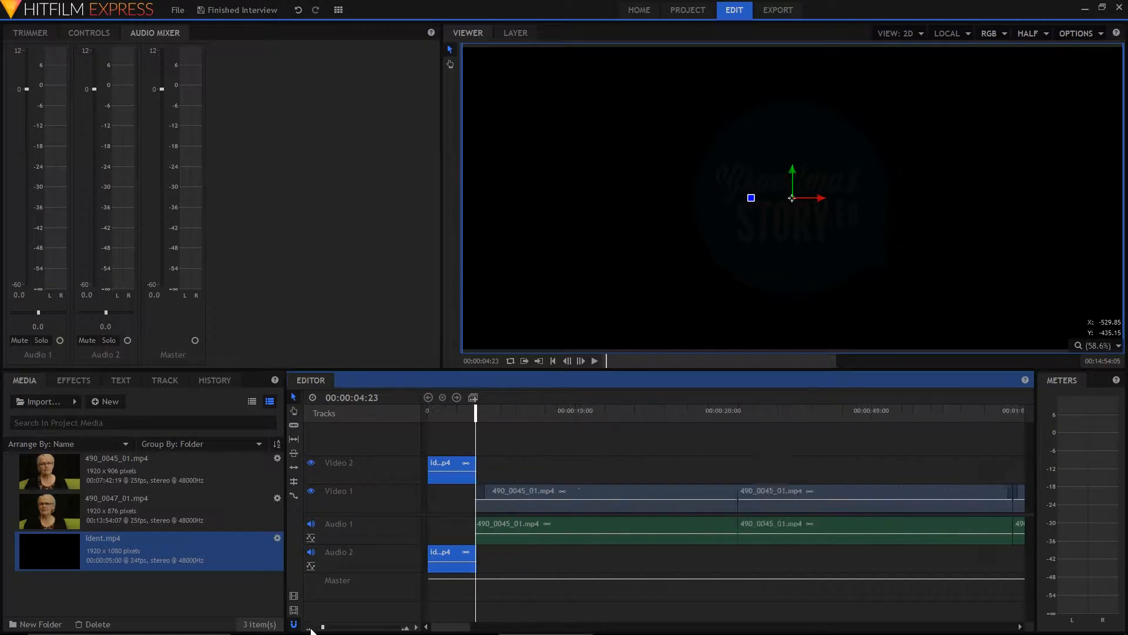
click(311, 628)
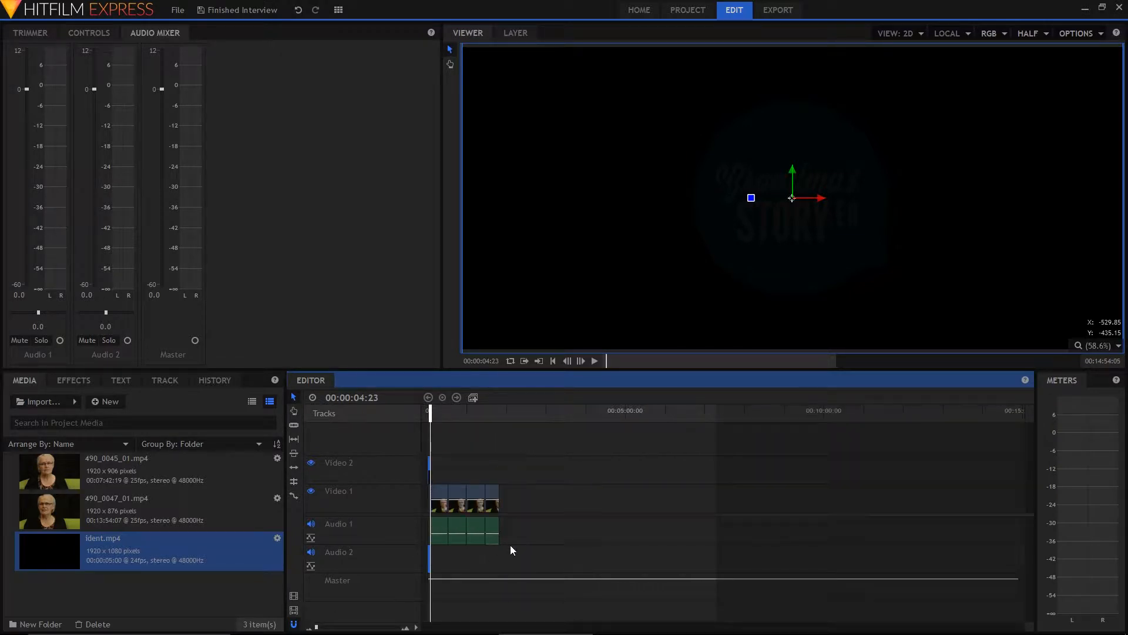
drag(511, 547, 438, 497)
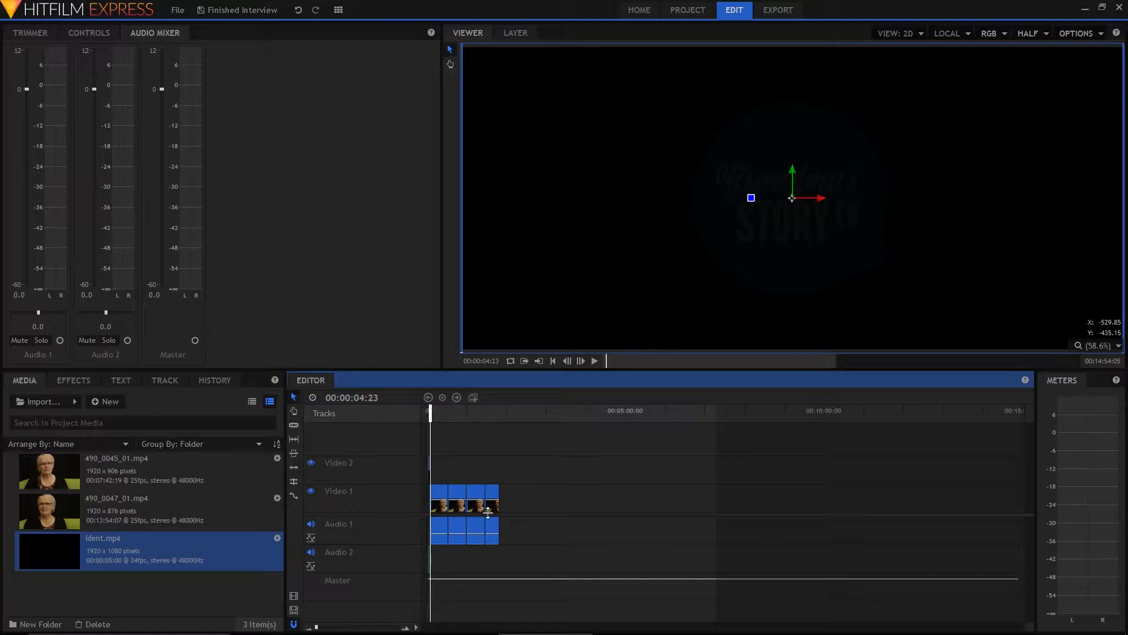
drag(434, 496, 486, 495)
key(ctrl+z)
Move the ident clip onto the Video 1 track, directly before the first interview clip
drag(322, 629, 326, 628)
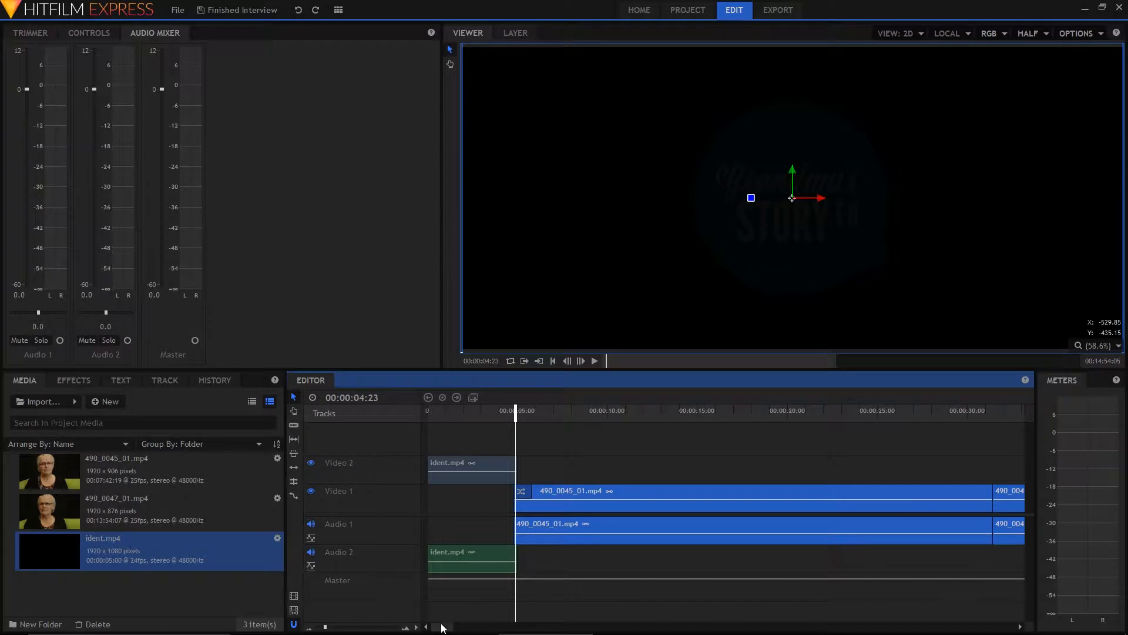
click(483, 477)
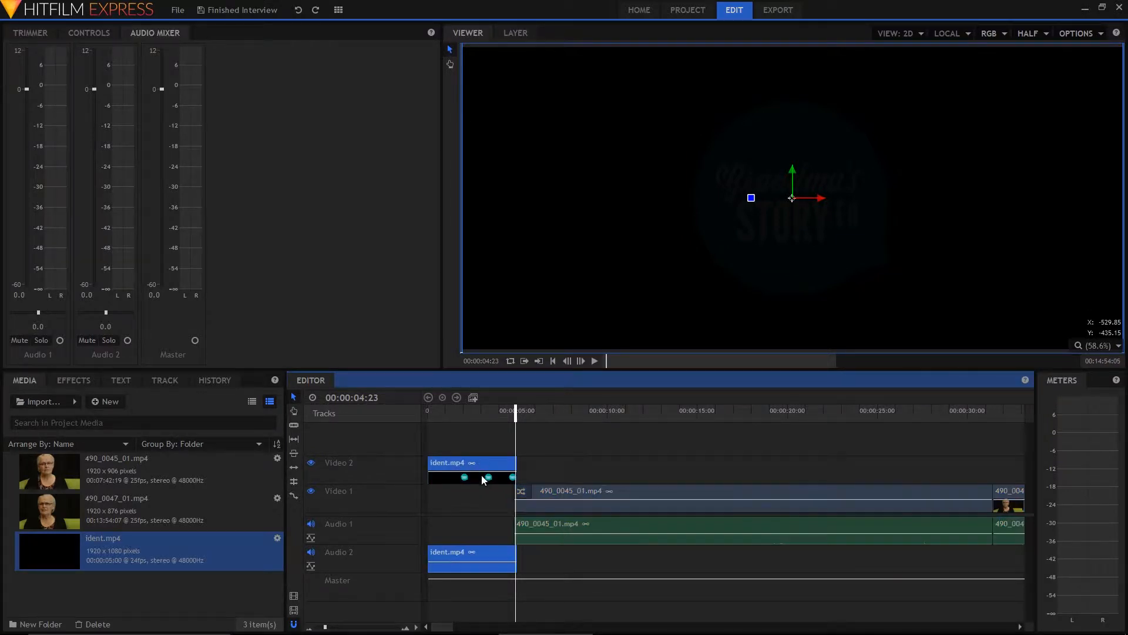
drag(483, 505, 596, 560)
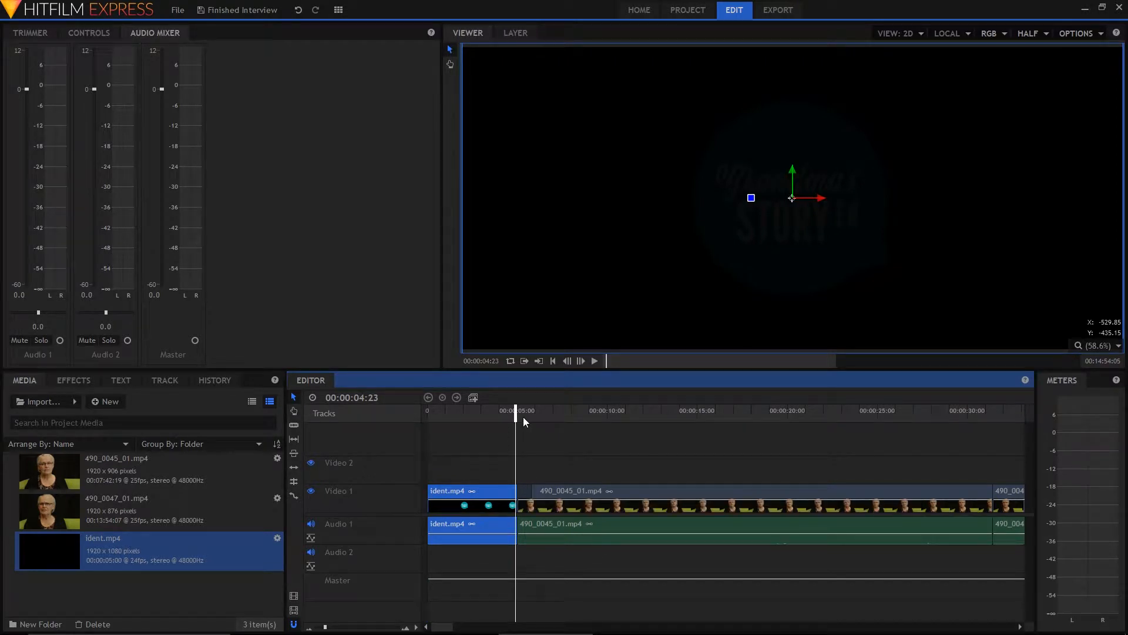
Play the timeline from the start through the ident into the beginning of the interview
drag(523, 417, 382, 426)
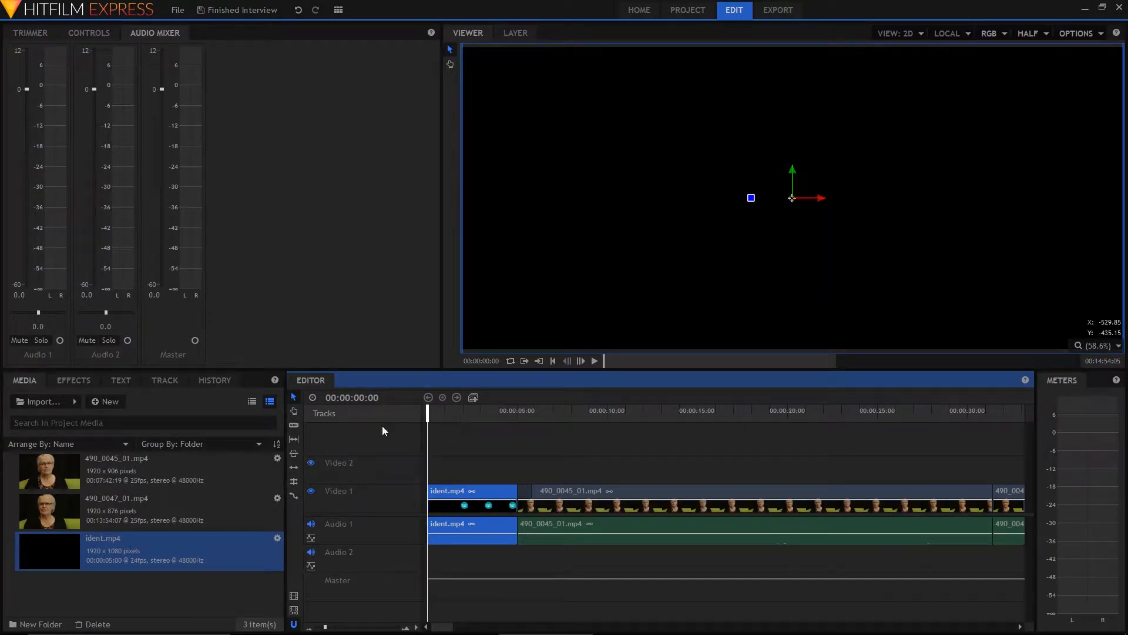
key(space)
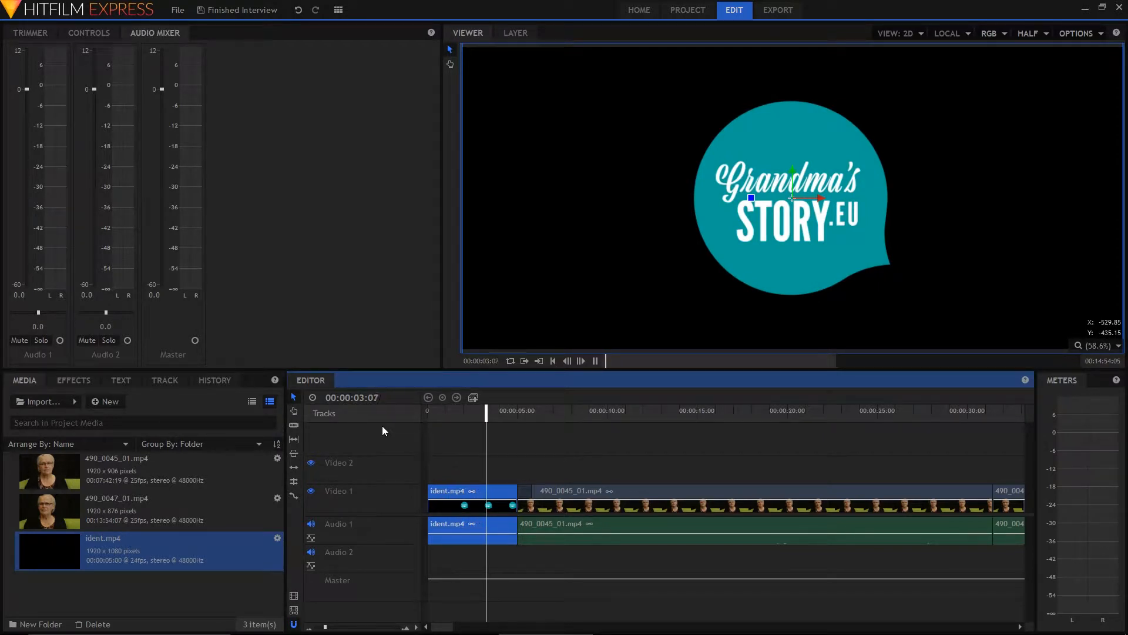
key(space)
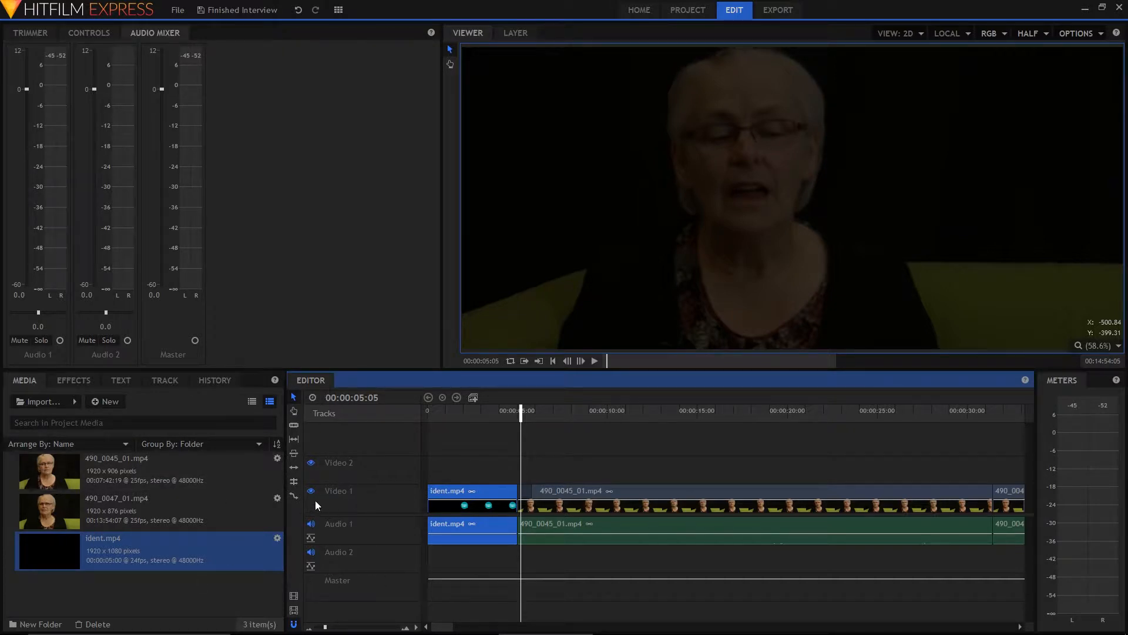
Create a 30-second composite shot at 1920 x 876, 25 fps, and open its timeline
click(108, 404)
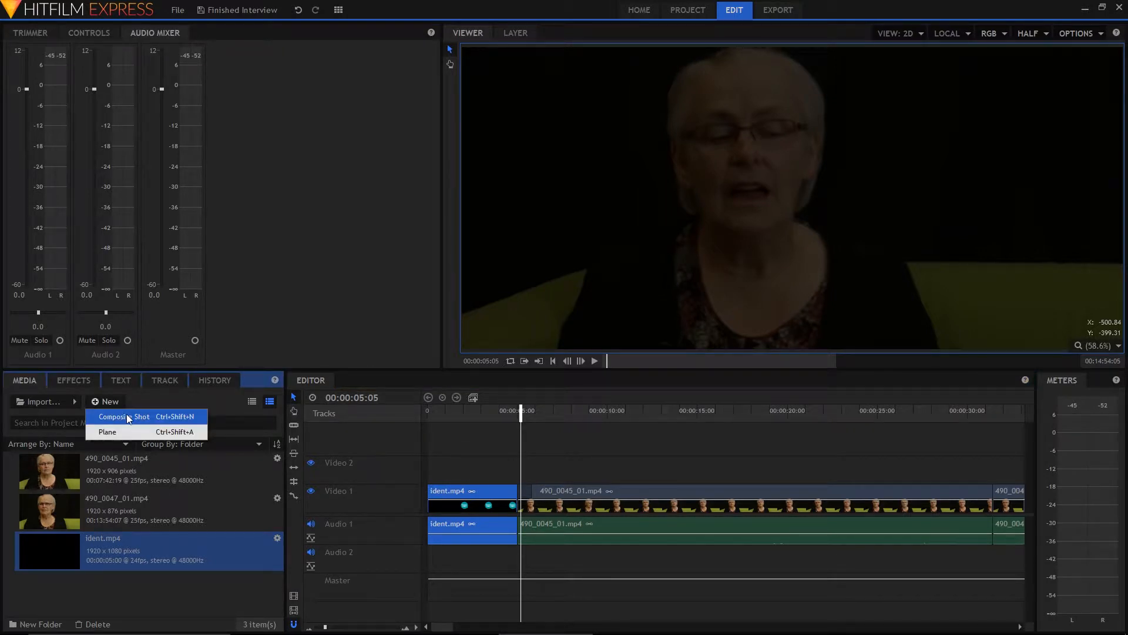
click(126, 416)
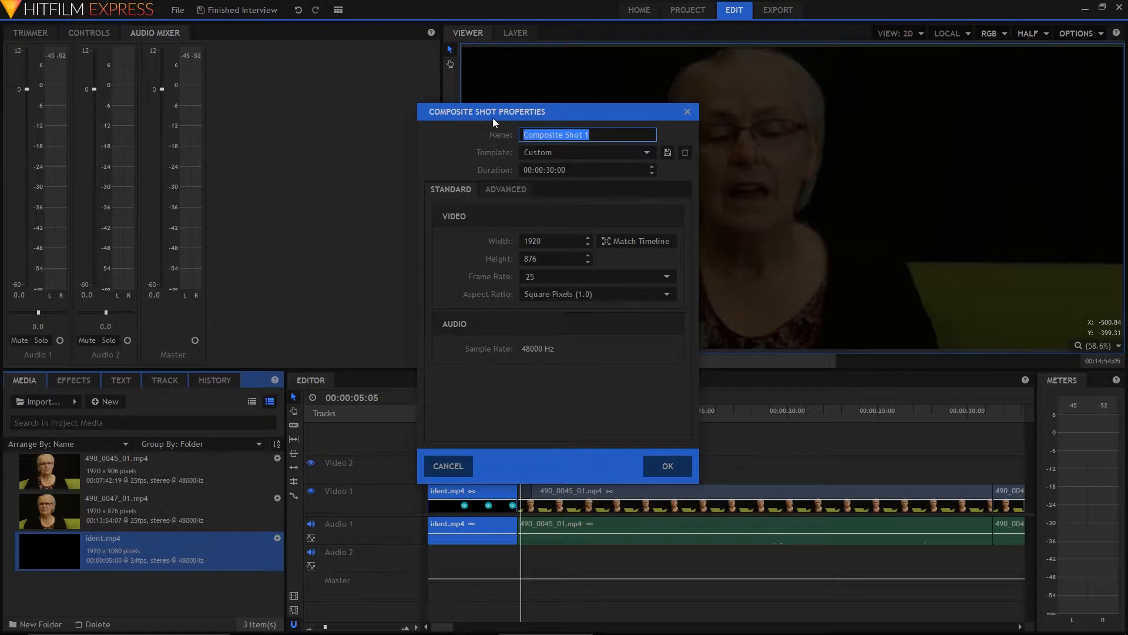
drag(524, 112, 674, 176)
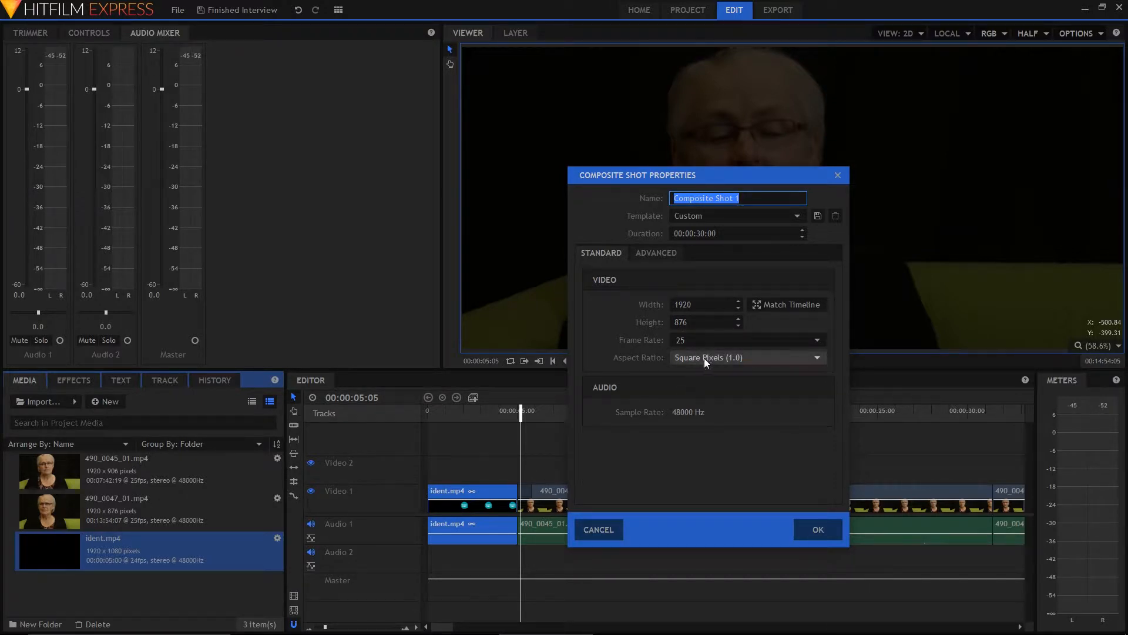
click(818, 530)
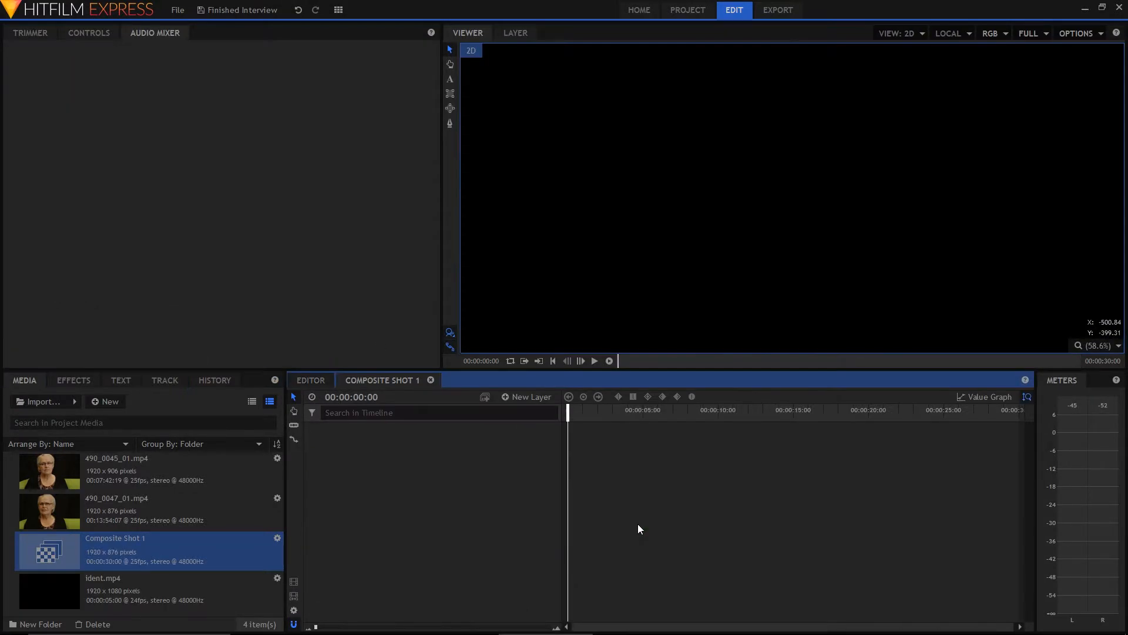
click(313, 382)
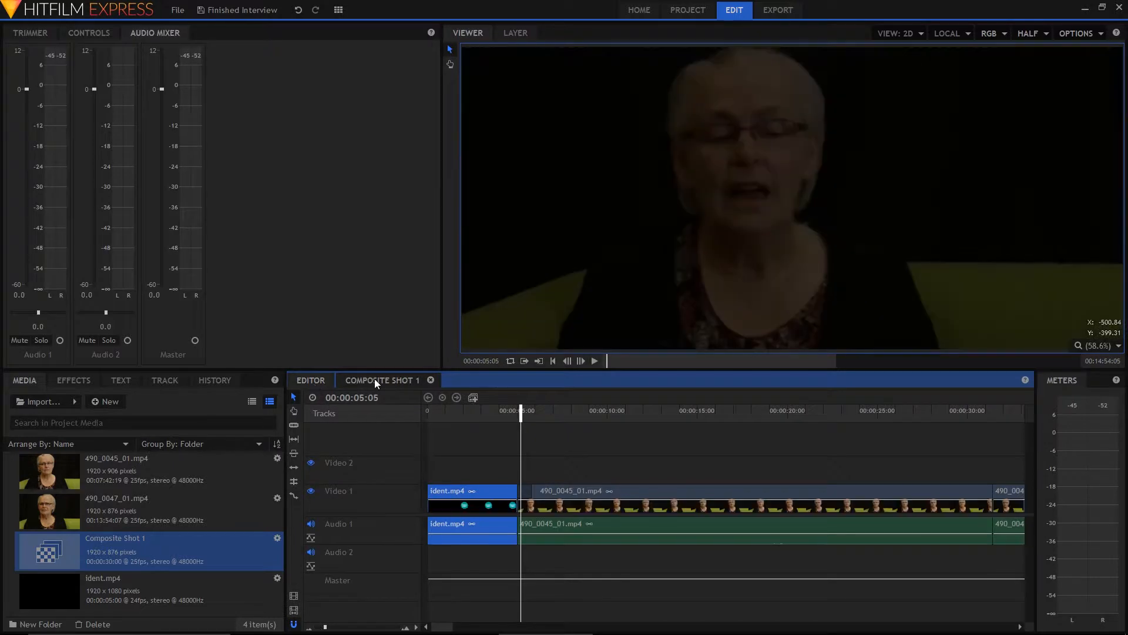
click(375, 378)
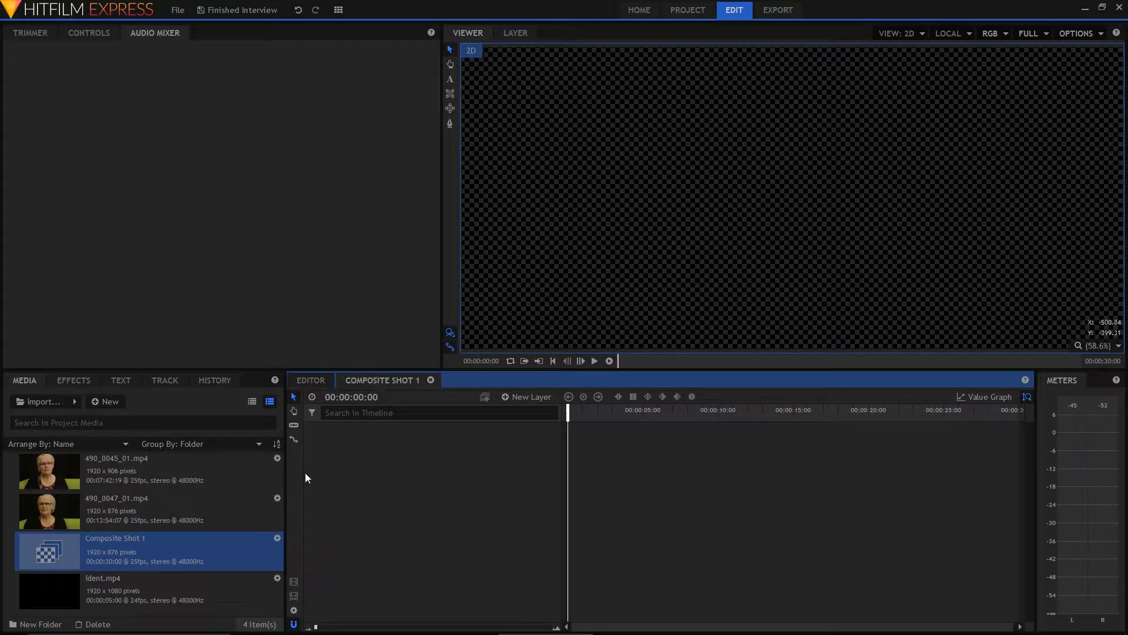
Rename the new composite shot with the interviewee's first name followed by "title"
right_click(142, 555)
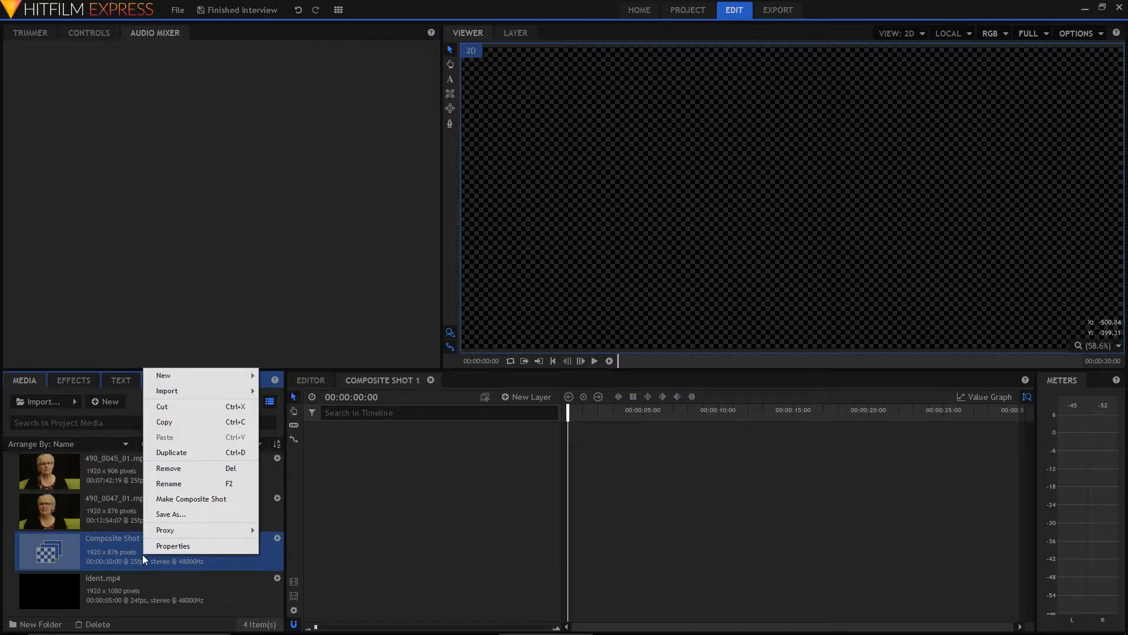
click(176, 483)
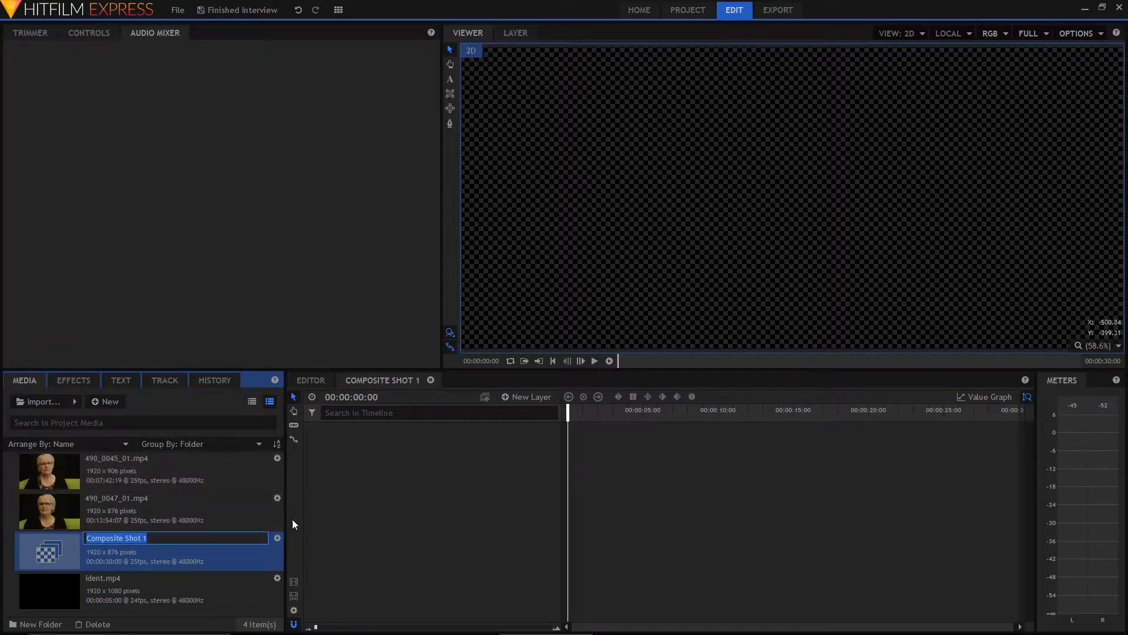
text(jeans title)
click(186, 556)
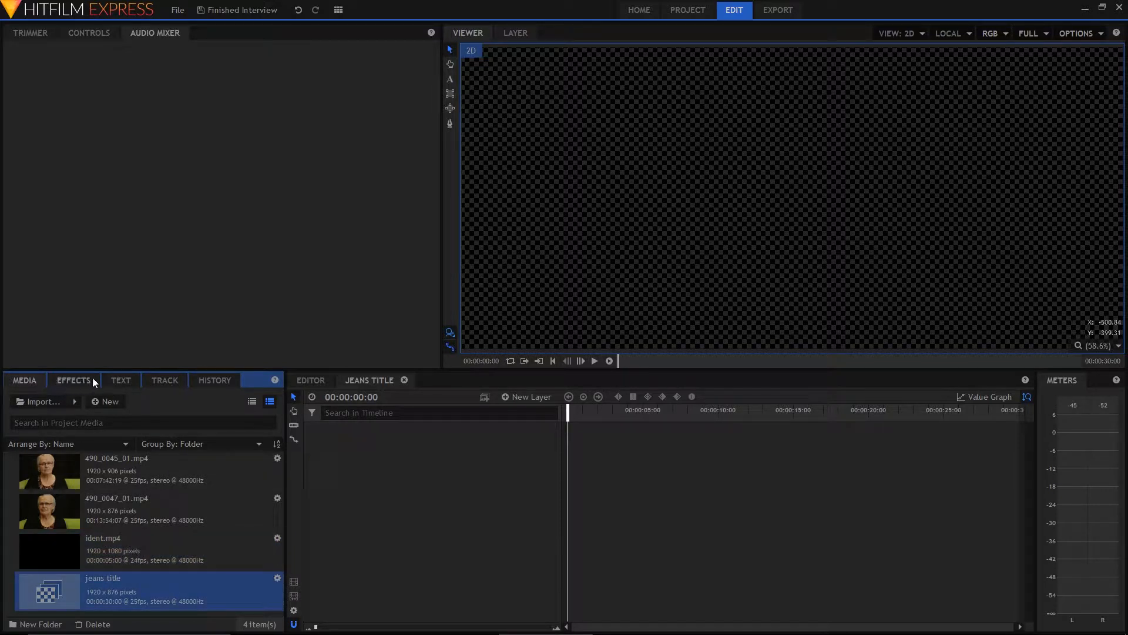
Create a 400 x 400 text box near the centre of the composite shot frame with the Text tool
click(128, 382)
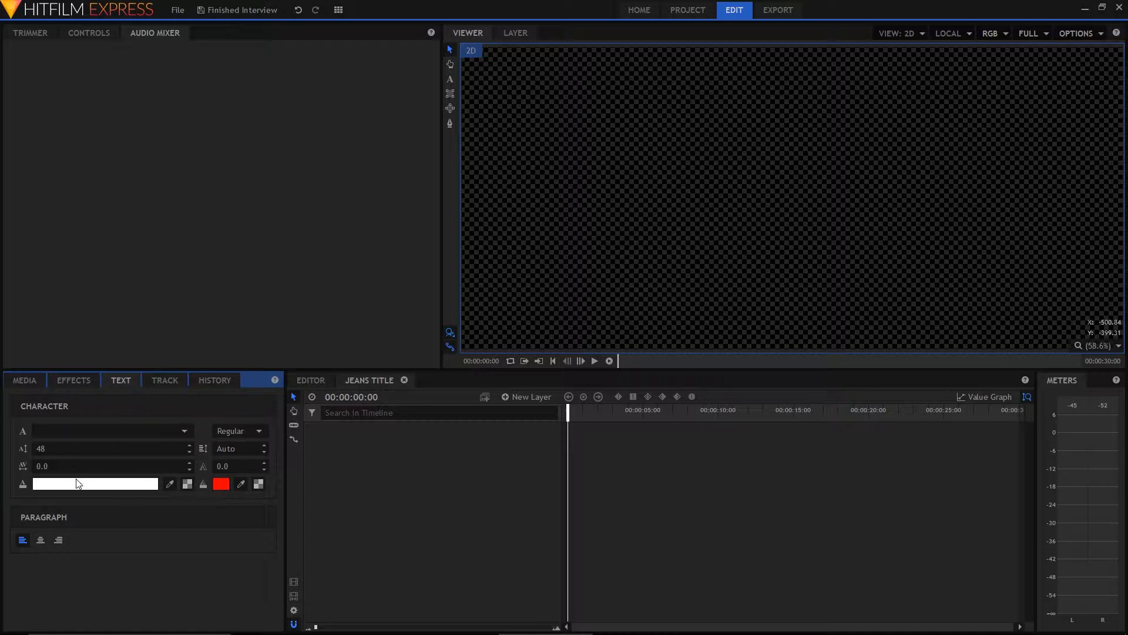
click(185, 435)
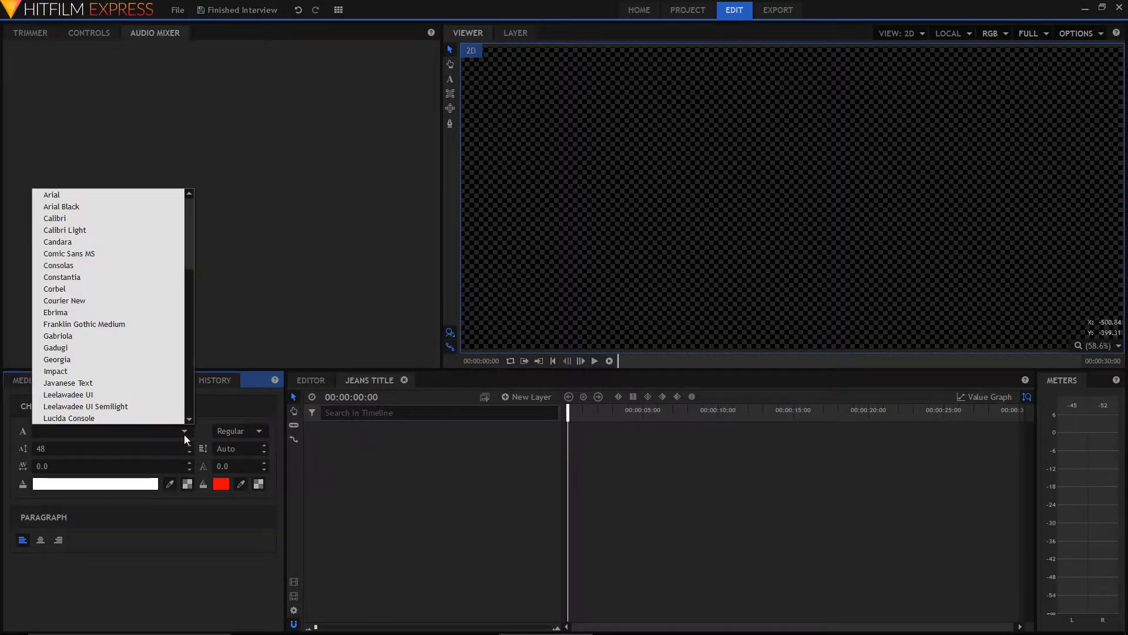
click(182, 430)
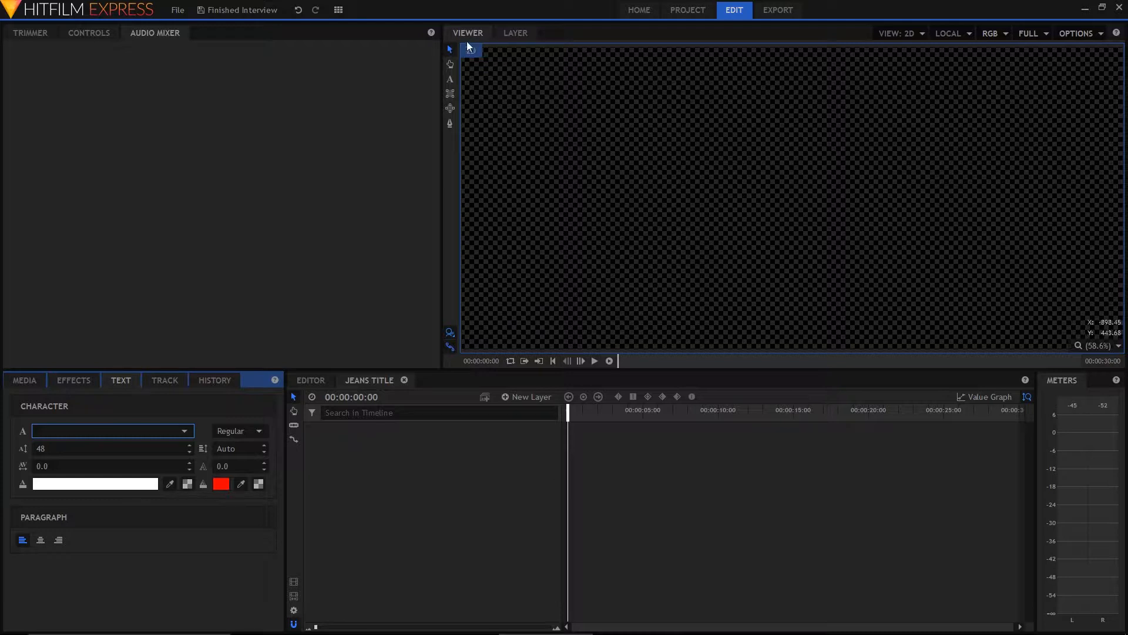
click(449, 81)
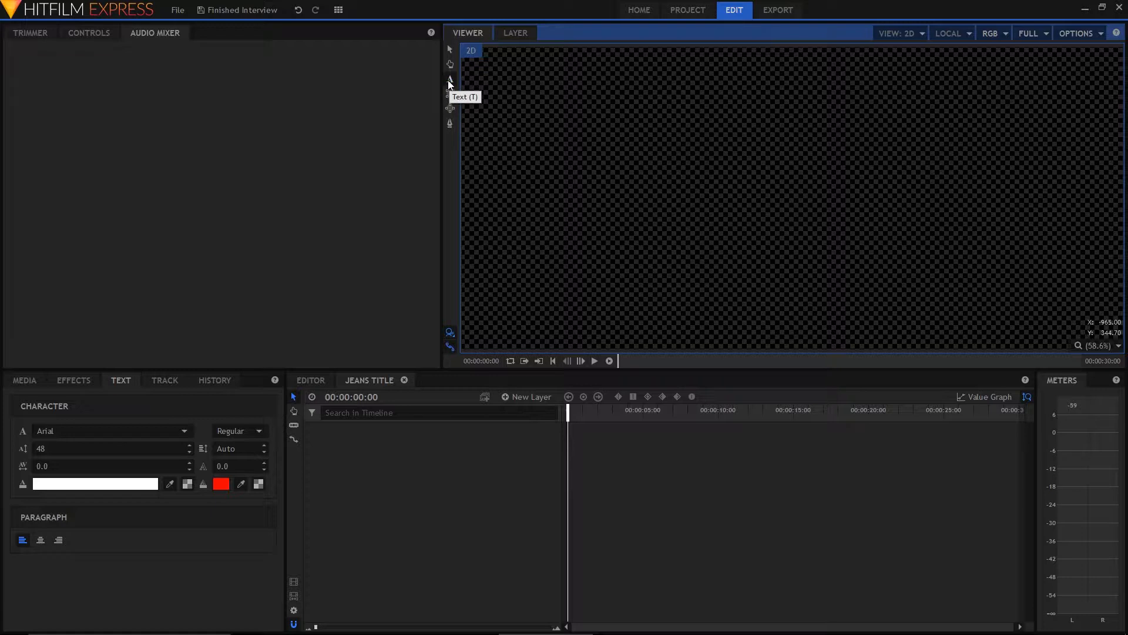
click(450, 80)
click(659, 187)
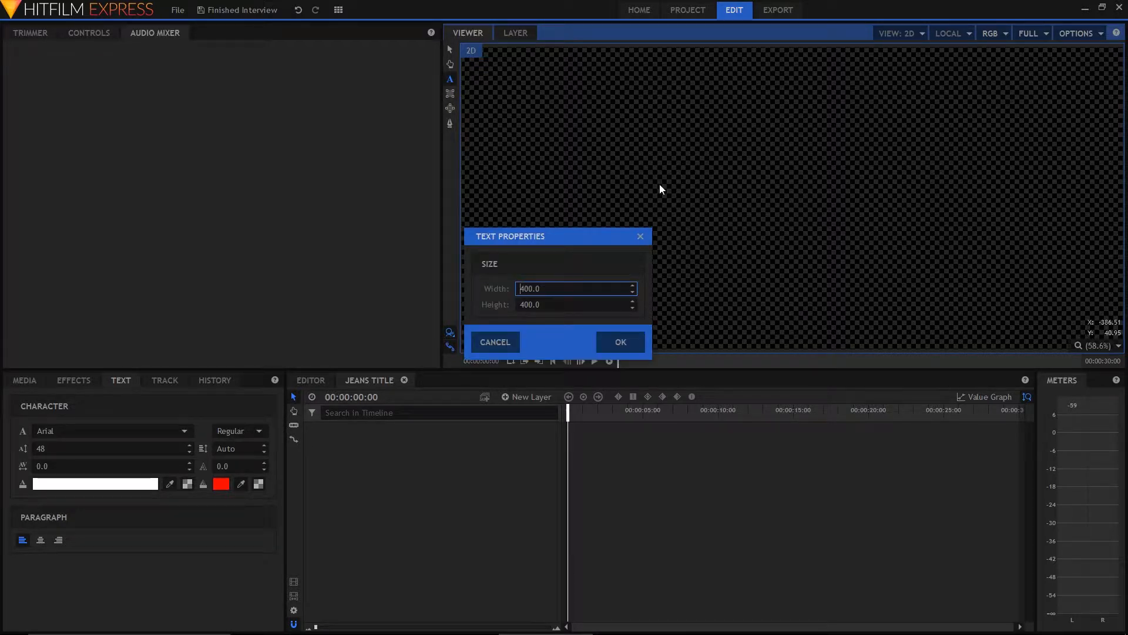
click(620, 340)
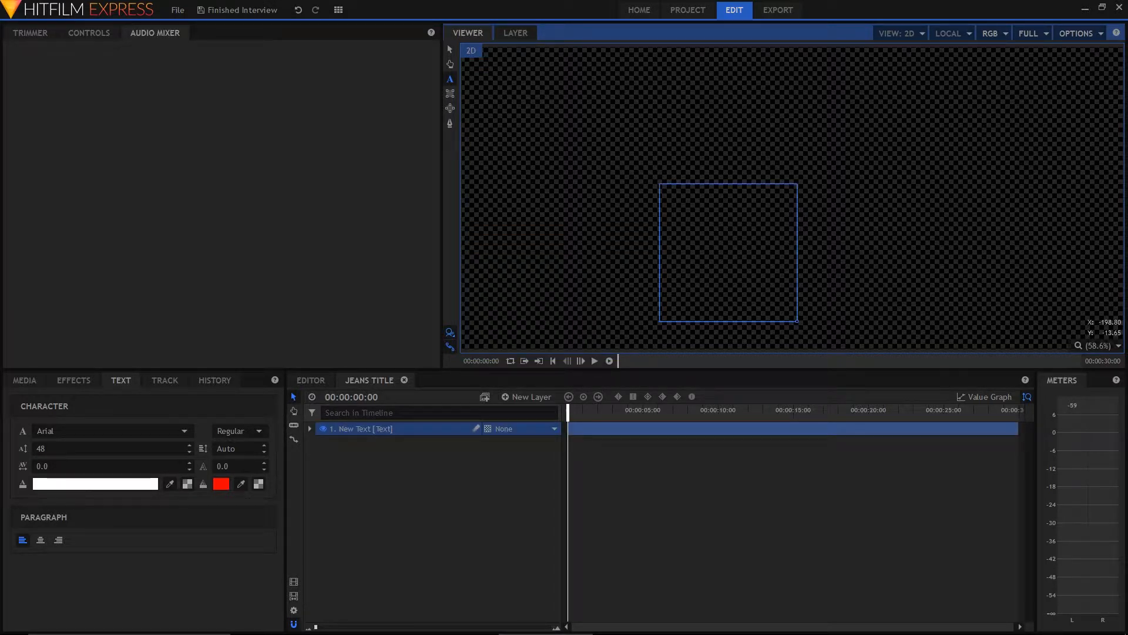
Enter "From Lincoln to Coventry" and a second line with the interviewee's first name plus "'s Story", and widen the box to fit the first line
text(From Lincol)
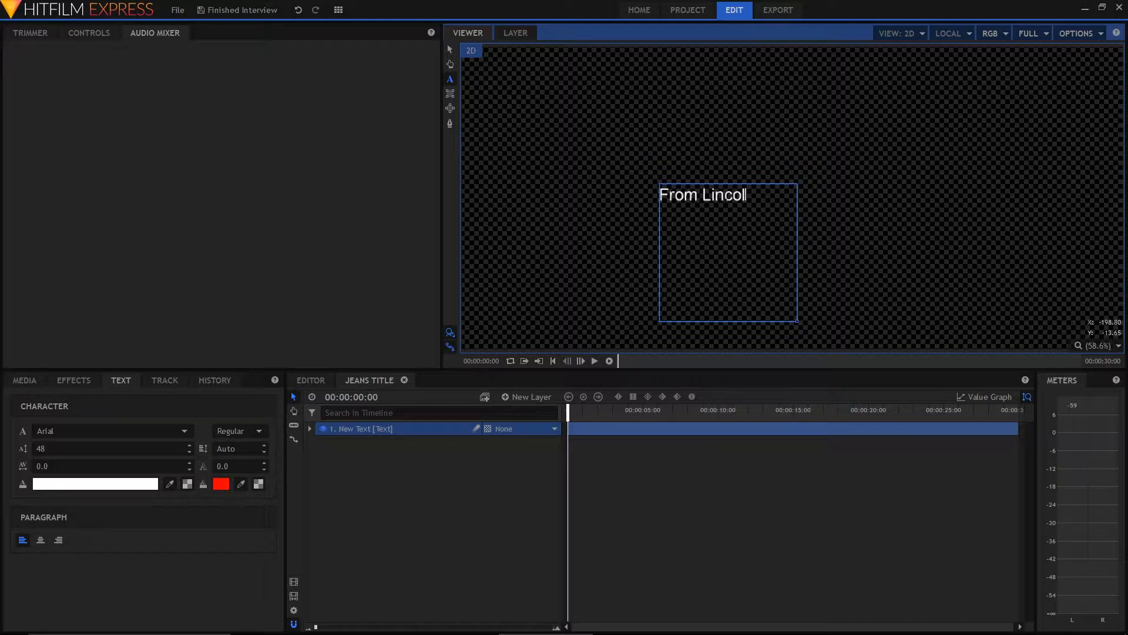
text(n to Cop)
key(BackSpace)
text(l)
key(BackSpace)
text(ventry.)
key(BackSpace)
key(Return)
text(Je)
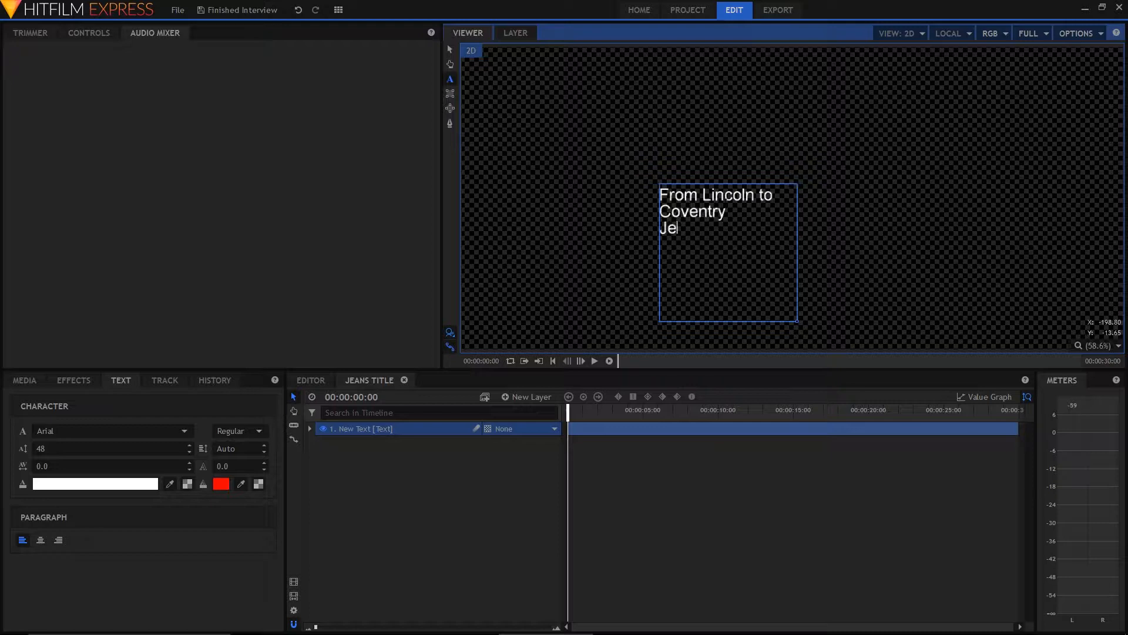
text(an's Story)
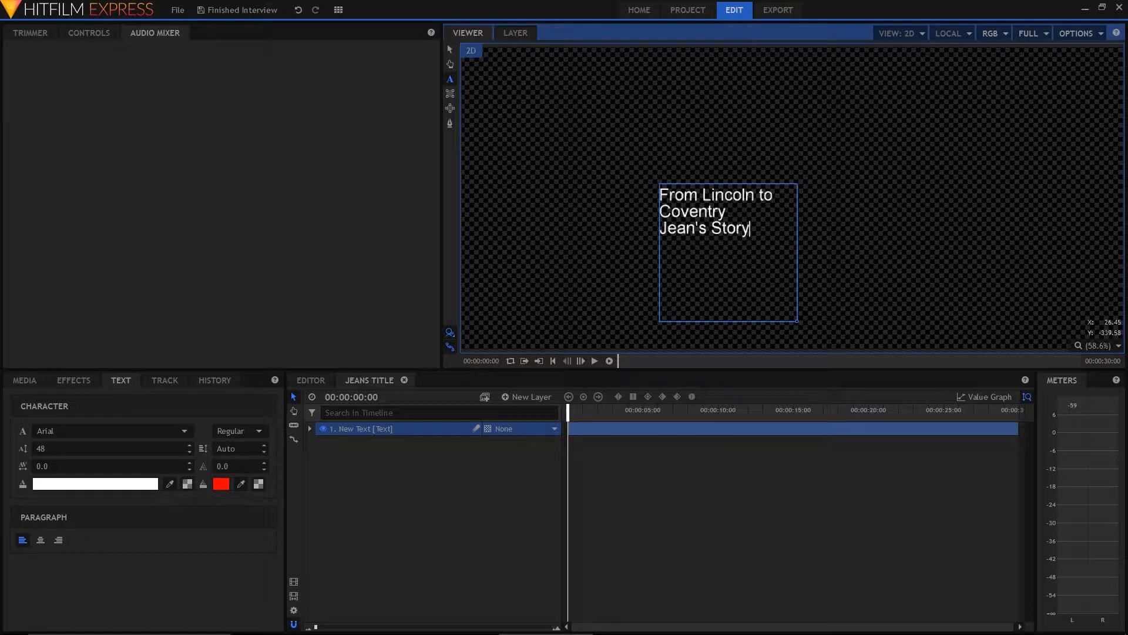
drag(797, 321, 914, 292)
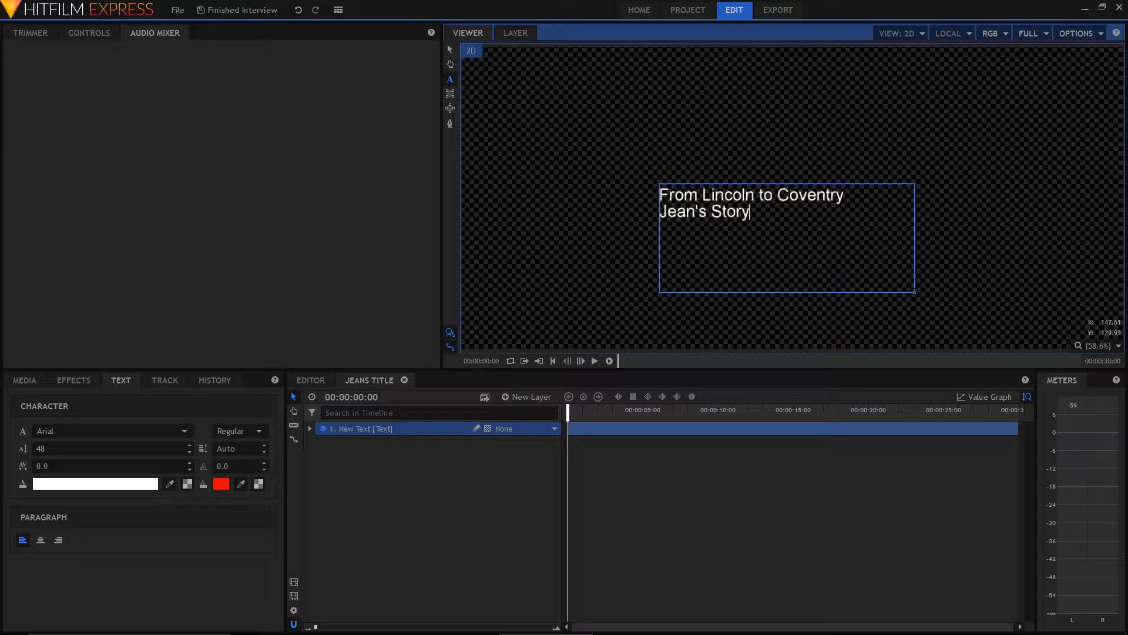
Set the second title line's font size to 120 and move the text box to the lower-left area of the frame
drag(756, 215, 633, 212)
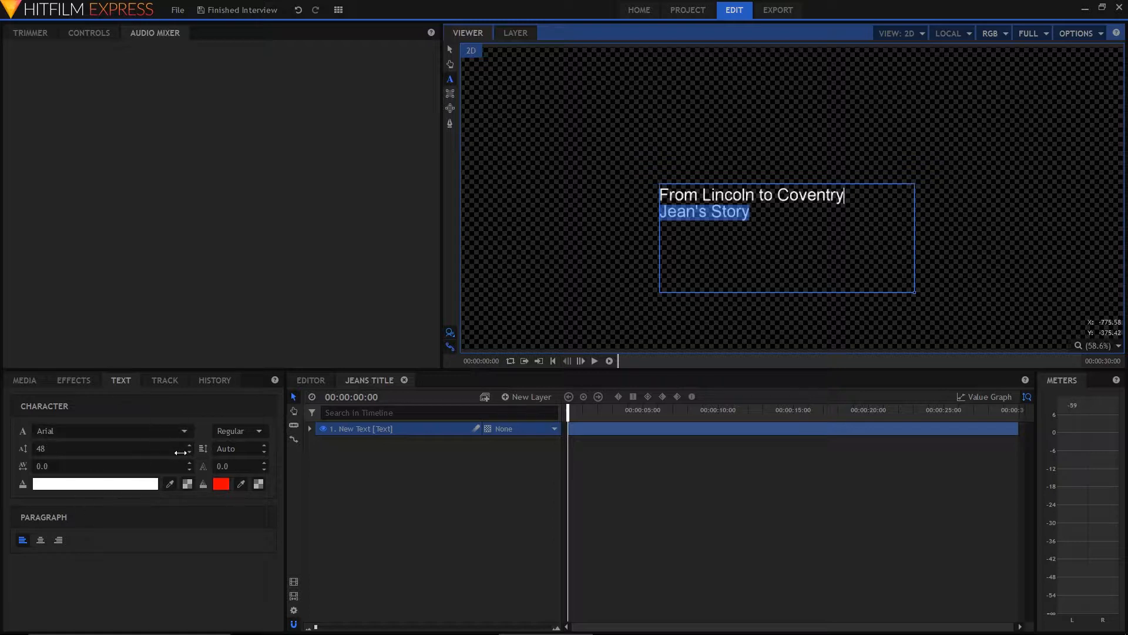
drag(63, 451, 107, 450)
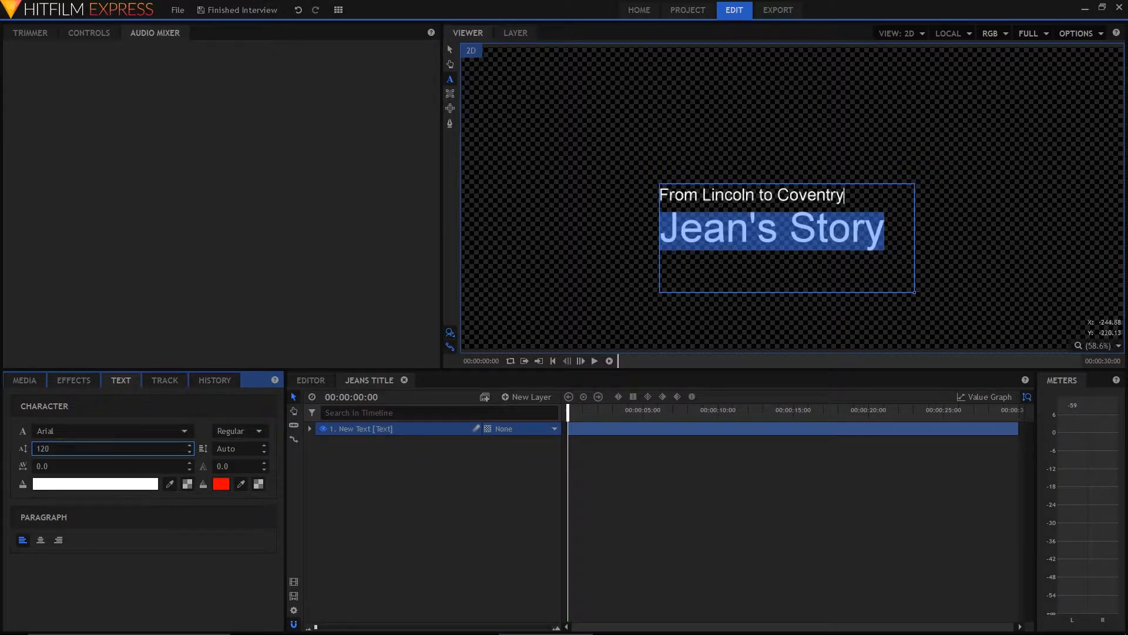
click(450, 49)
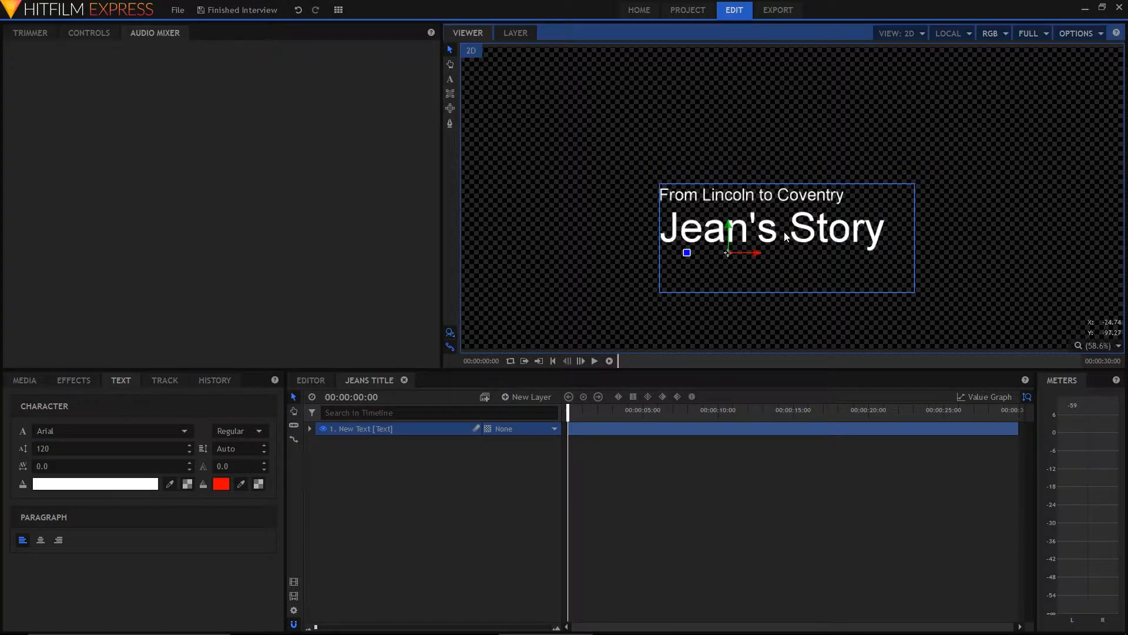
drag(800, 231, 627, 277)
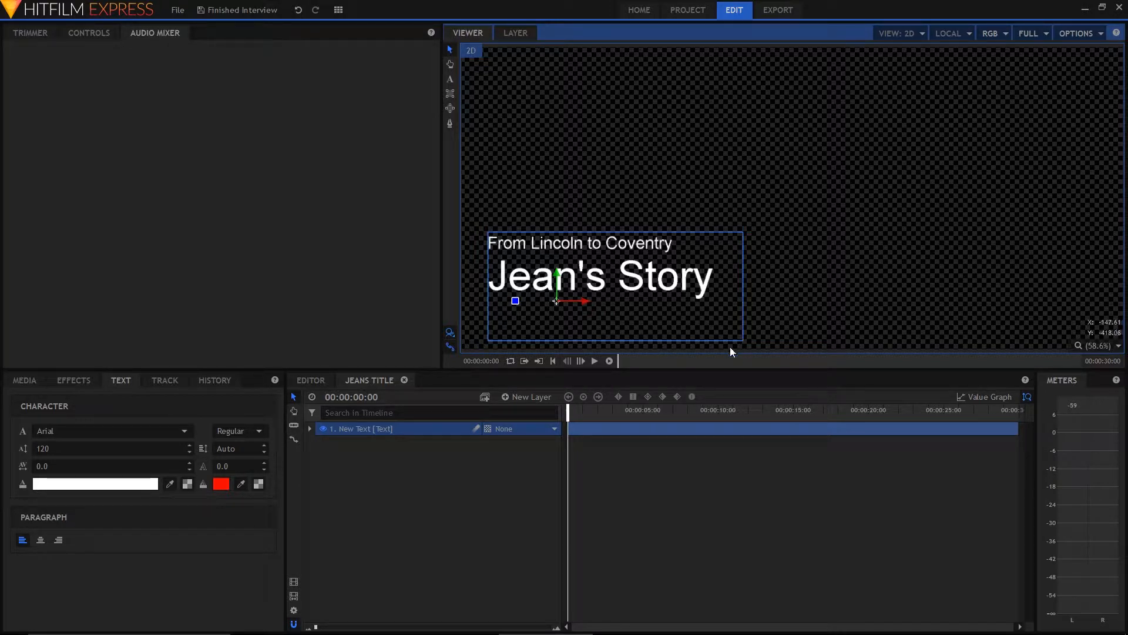
Shrink the text box to fit tightly around the two title lines and move it lower in the frame's lower-left corner
click(450, 80)
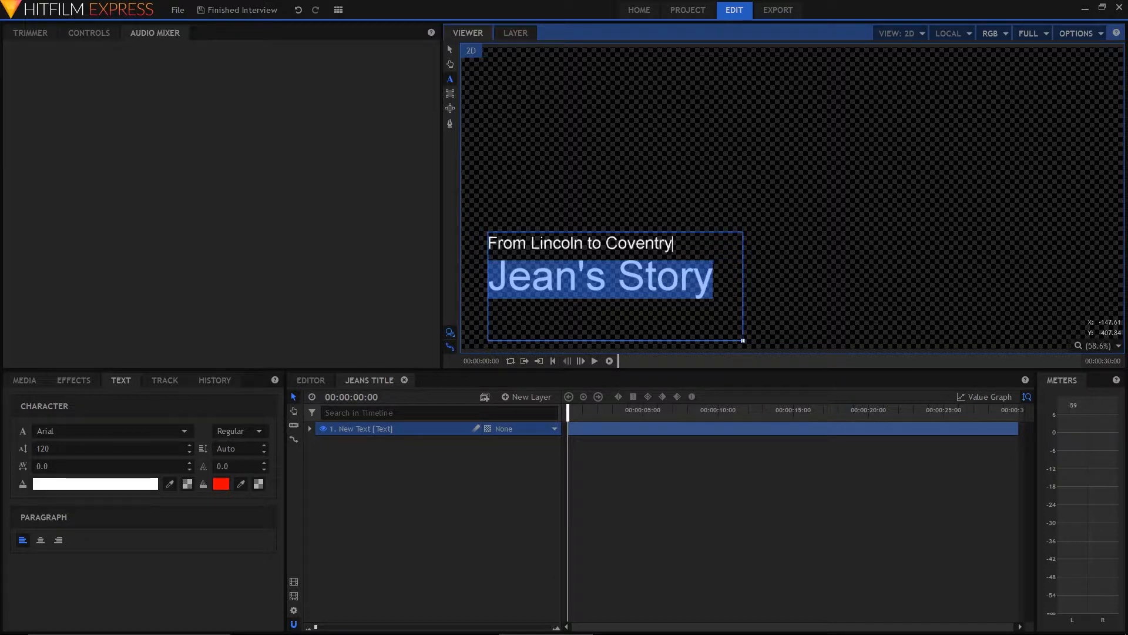
click(732, 321)
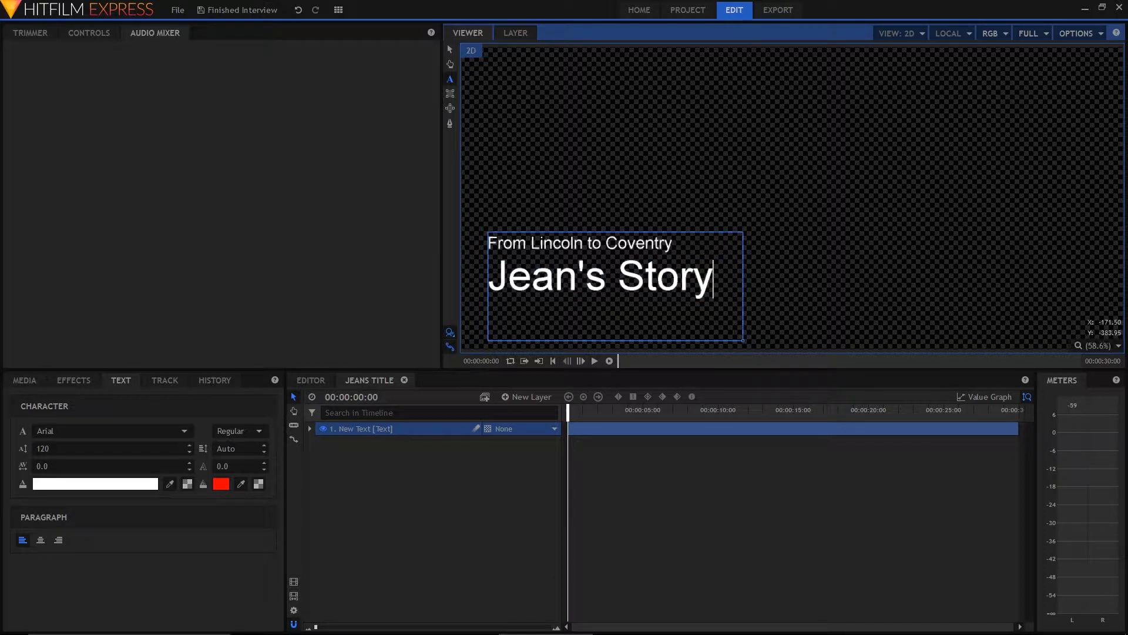
drag(744, 340, 729, 309)
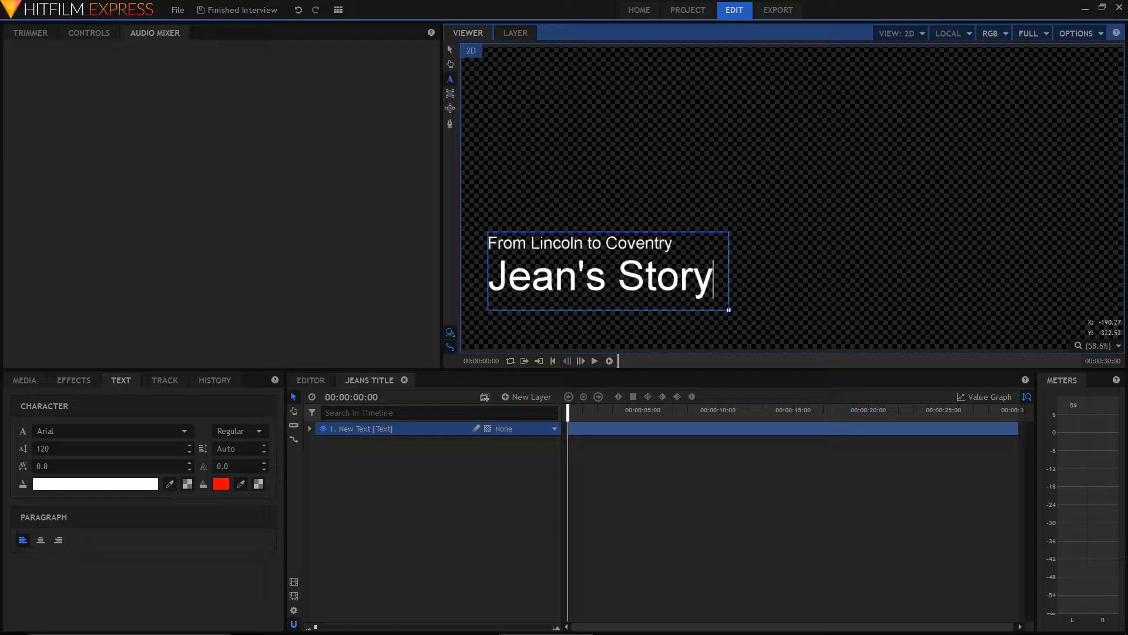
mouse_move(729, 310)
mouse_down()
mouse_move(744, 328)
mouse_move(728, 311)
mouse_up()
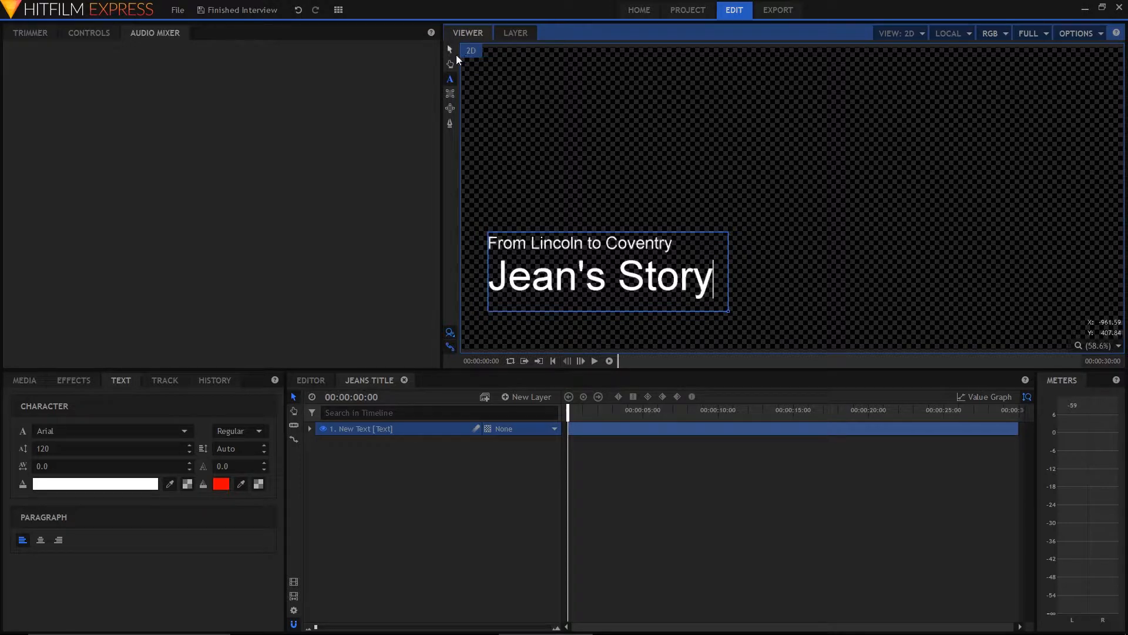
click(450, 51)
drag(639, 251, 623, 294)
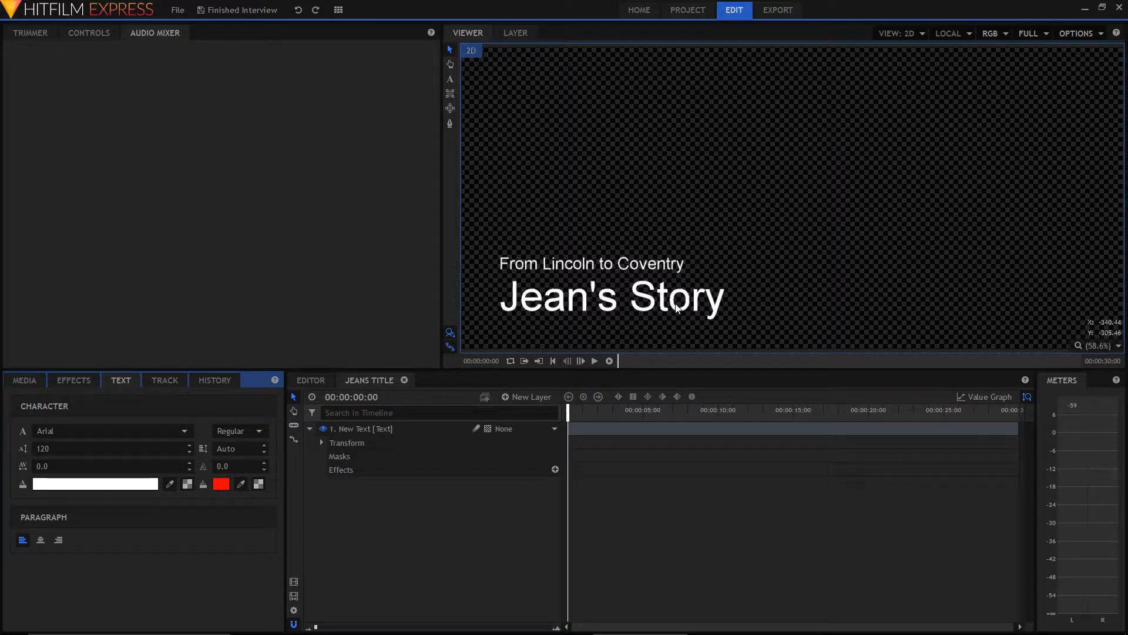
Apply the 1080p Title Safe Guide preset to the text layer and move the title inside the title safe area
click(82, 383)
click(78, 404)
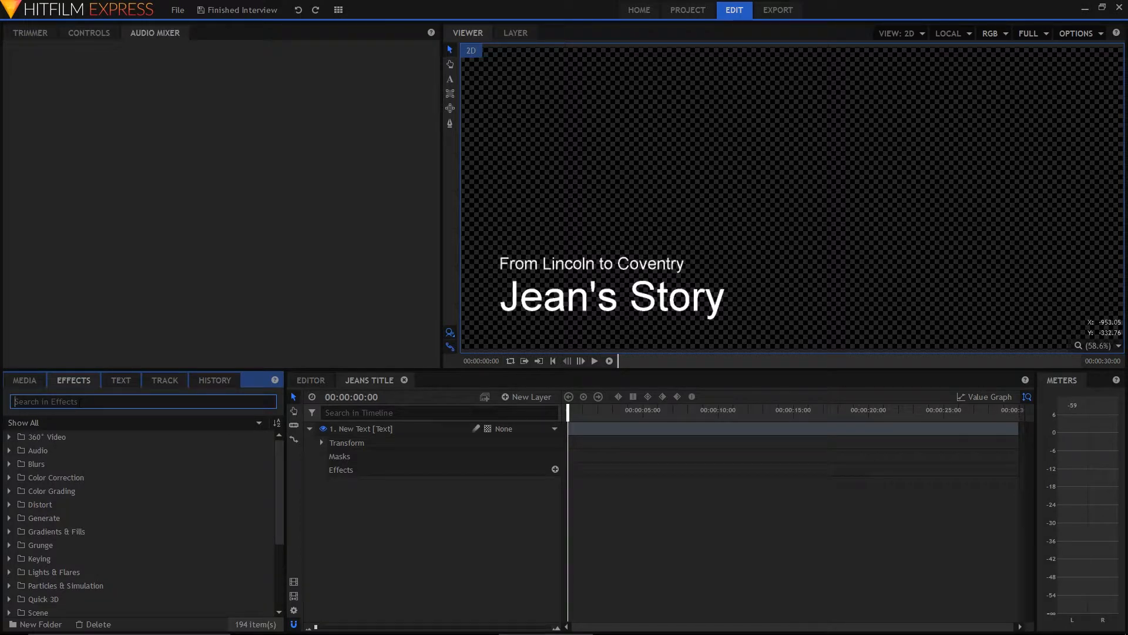
text(title)
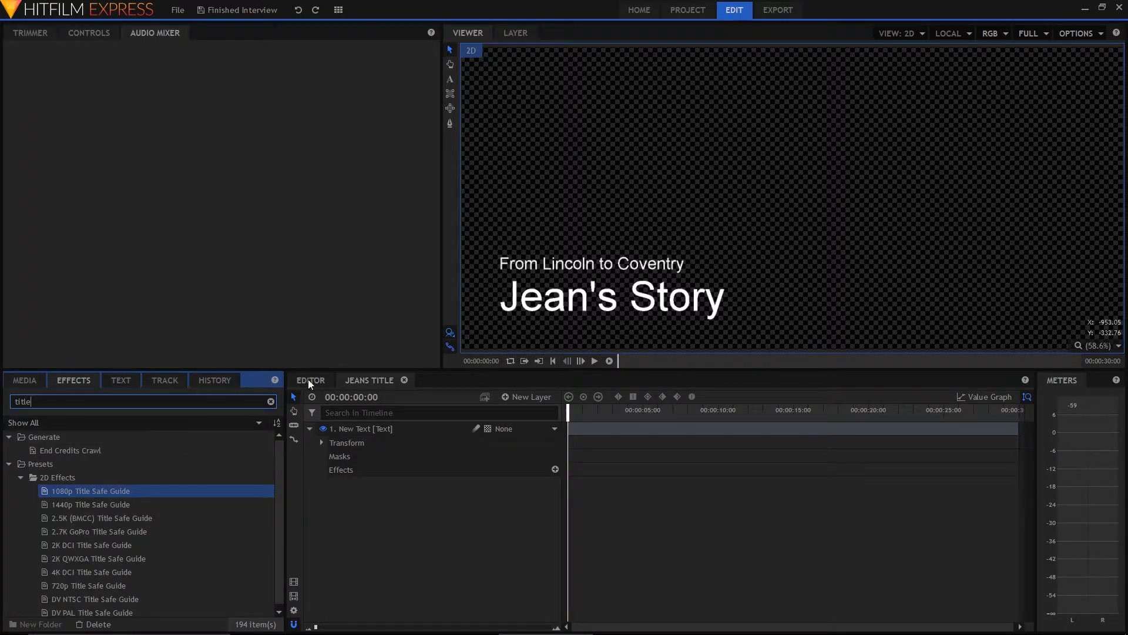
click(85, 493)
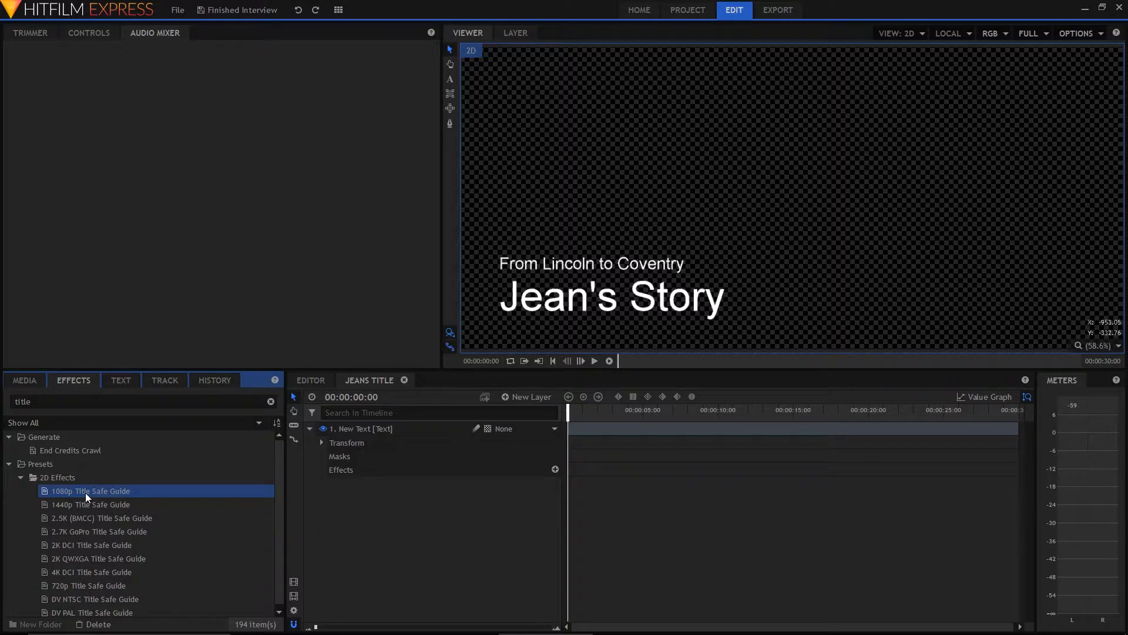
drag(86, 493, 370, 432)
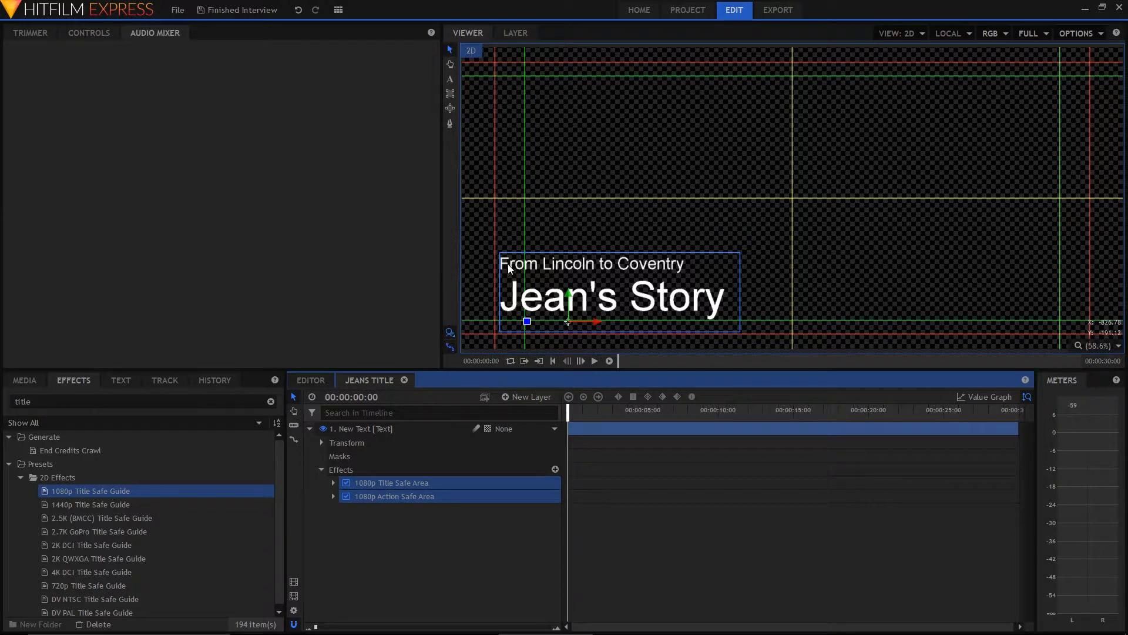
drag(506, 263, 530, 262)
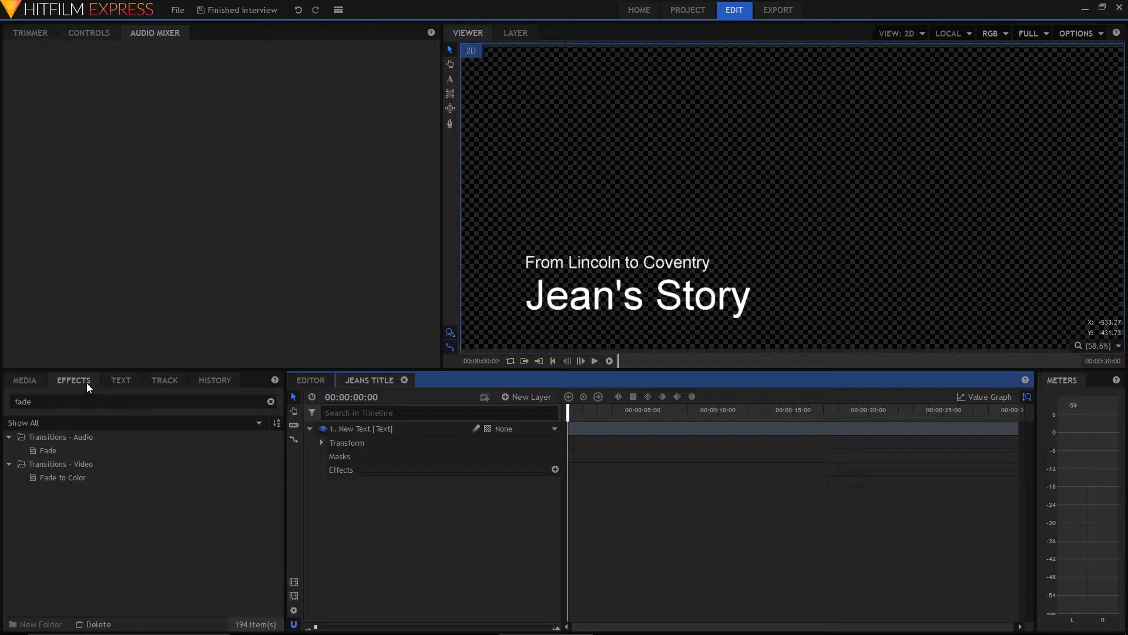
Fade the title text in with opacity keyframes of 0% at 00:00:00:00 and 100% at 00:00:01:03, and preview it
click(321, 444)
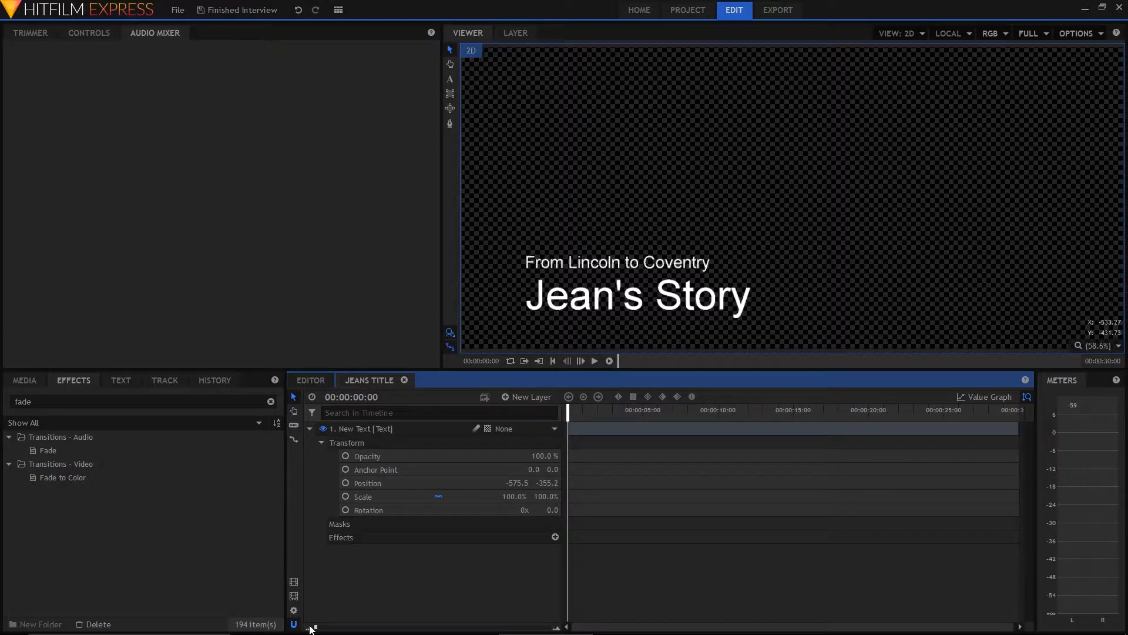
drag(316, 629, 360, 627)
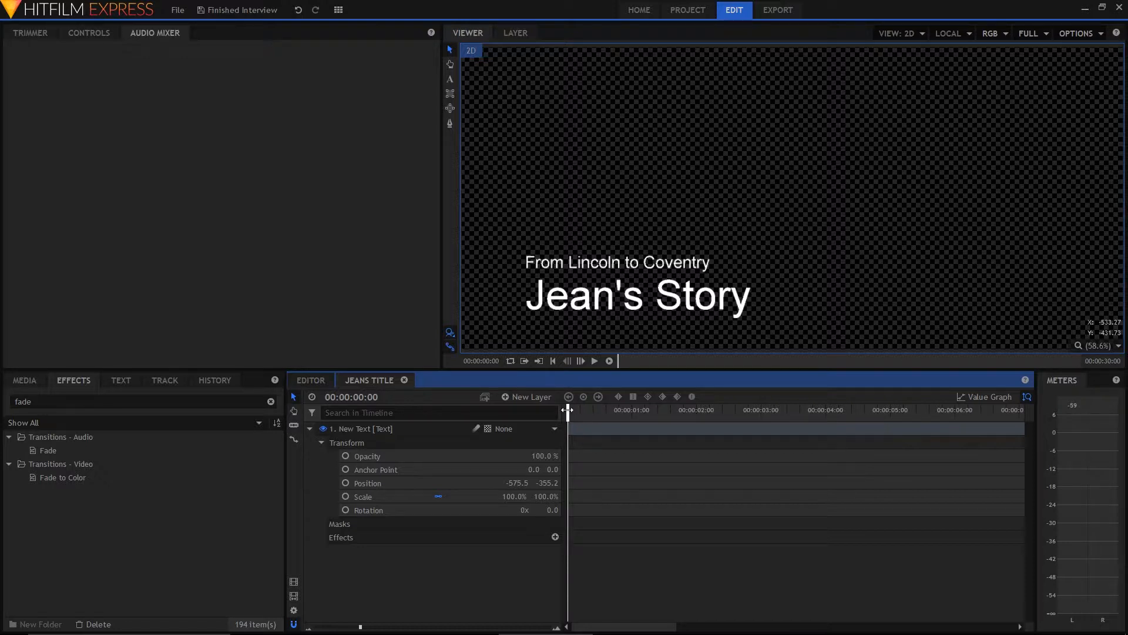
drag(582, 411, 641, 423)
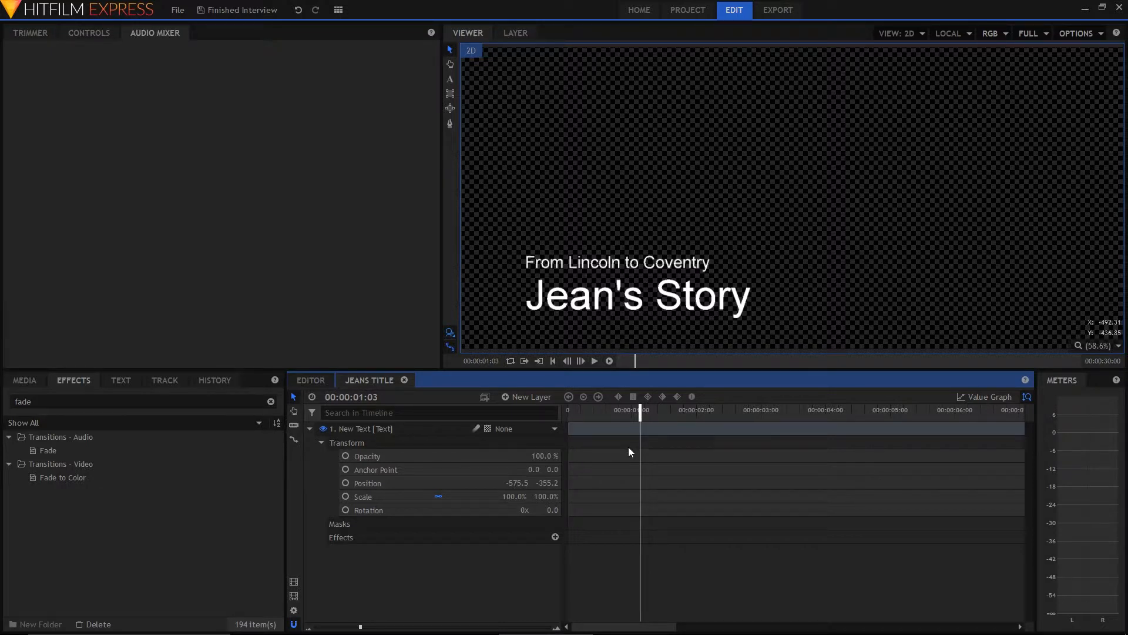
click(346, 457)
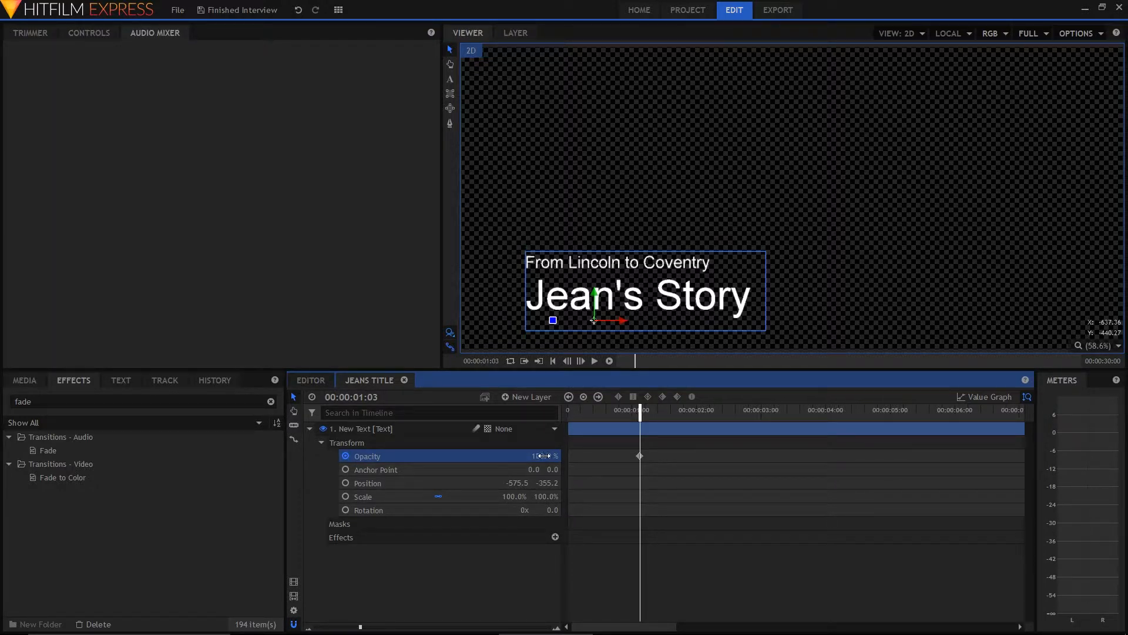
drag(640, 412, 565, 417)
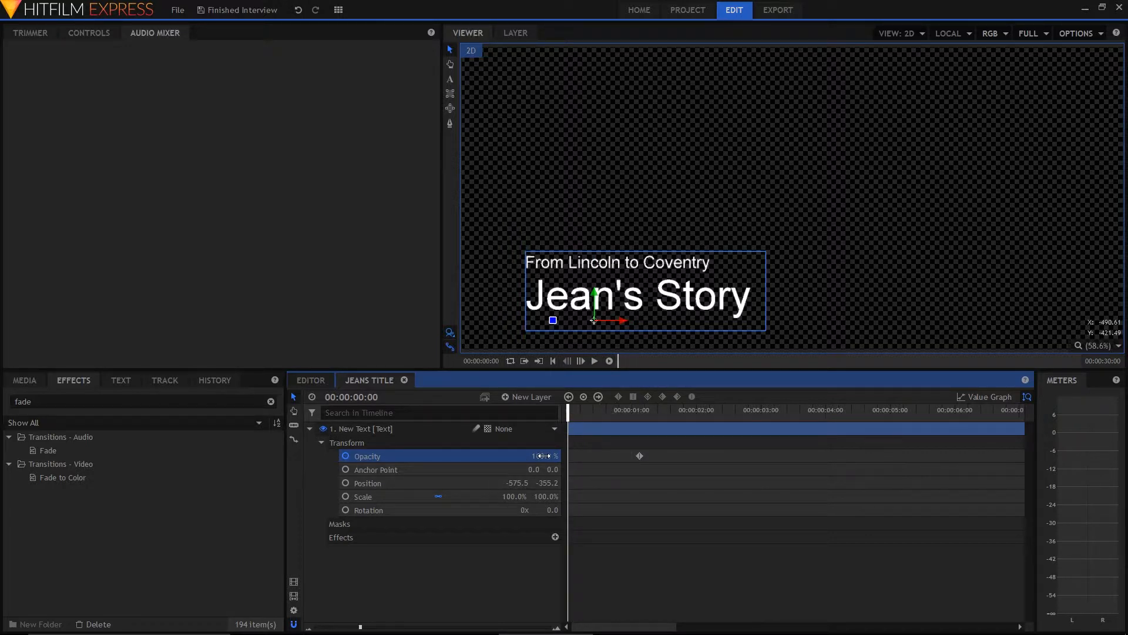
drag(543, 456, 558, 472)
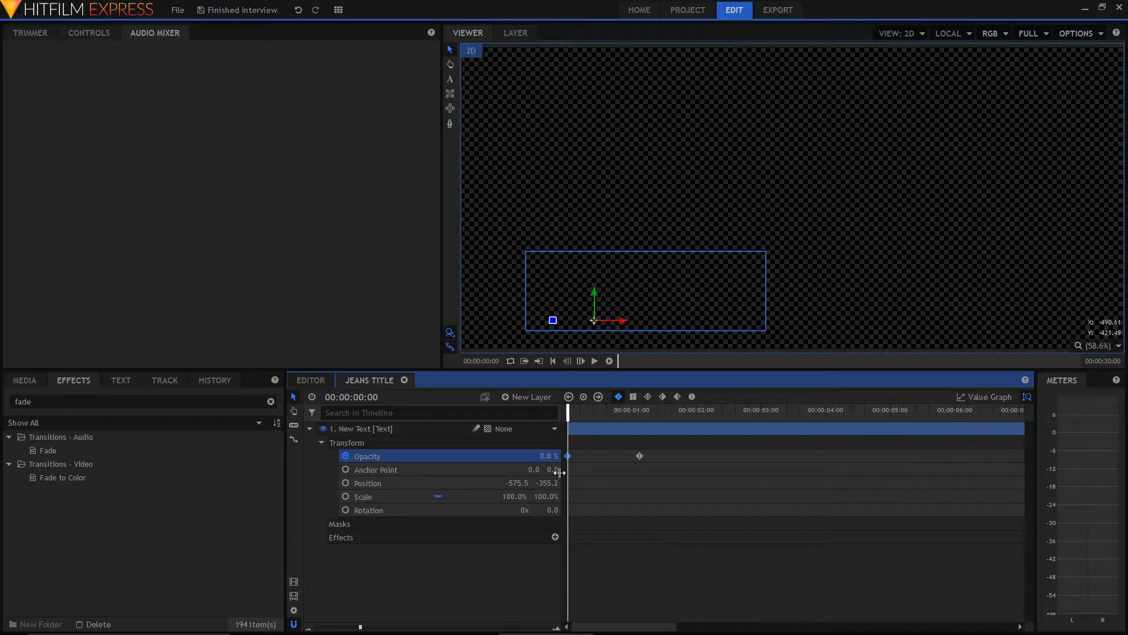
key(space)
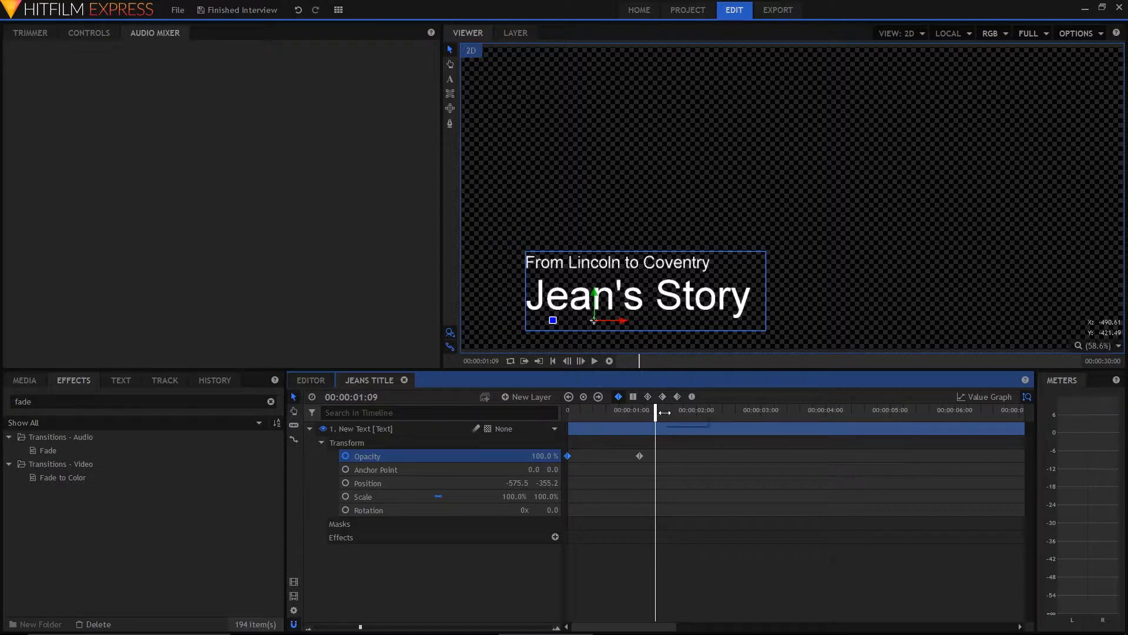
Fade the title text out with opacity keyframes of 100% at 00:00:05:01 and 0% at 00:00:06:03
drag(655, 412, 903, 436)
drag(899, 440, 888, 442)
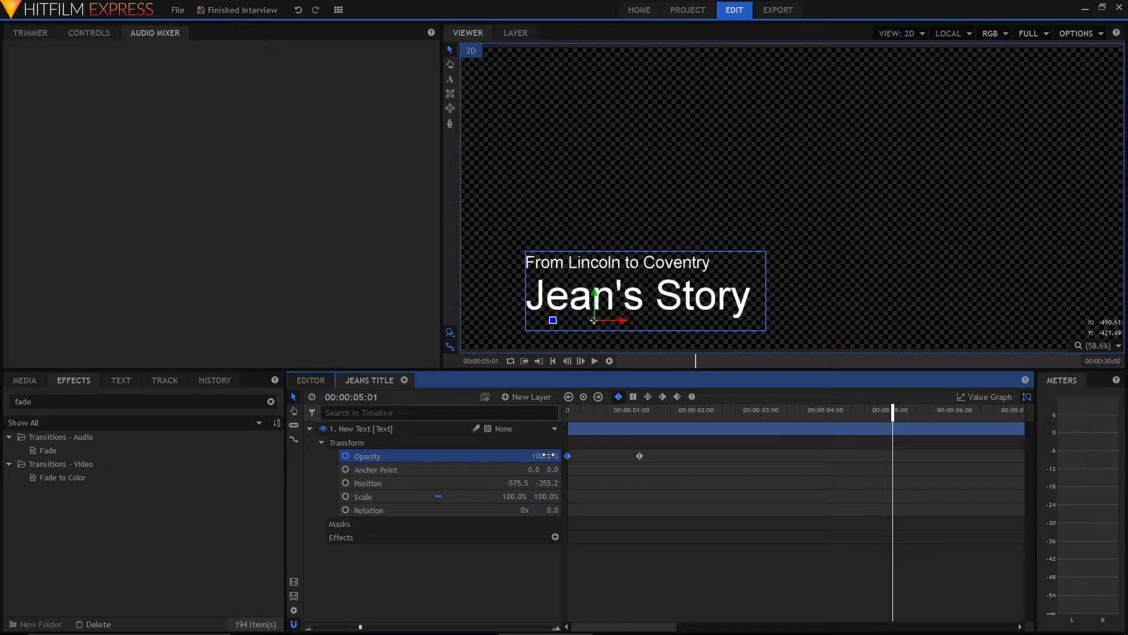
drag(548, 455, 548, 456)
drag(898, 411, 961, 419)
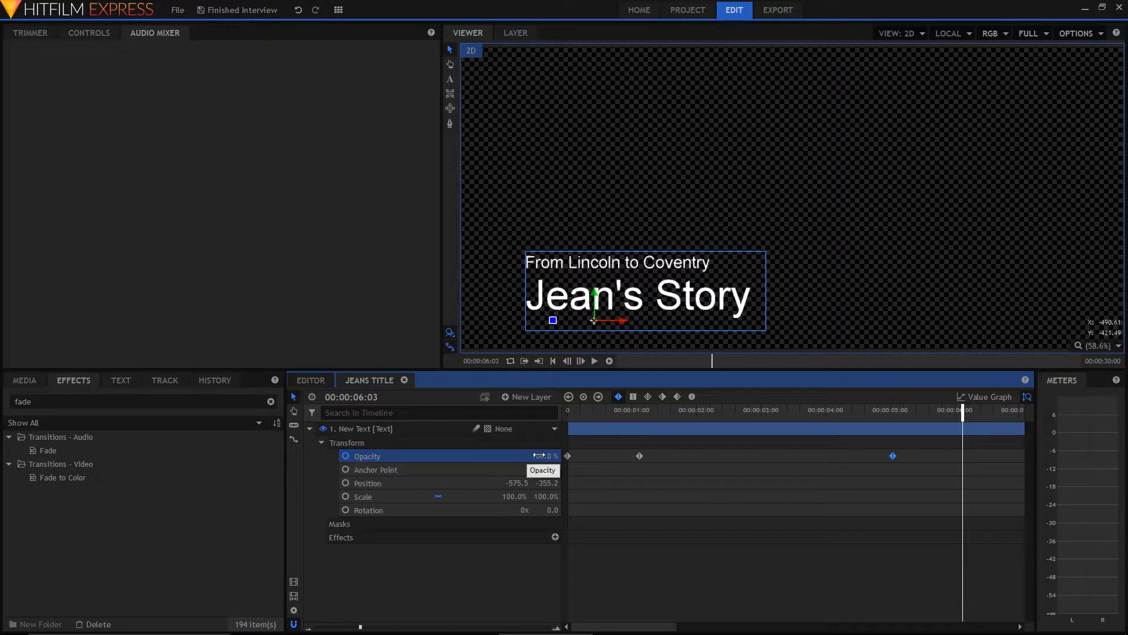
drag(538, 456, 478, 456)
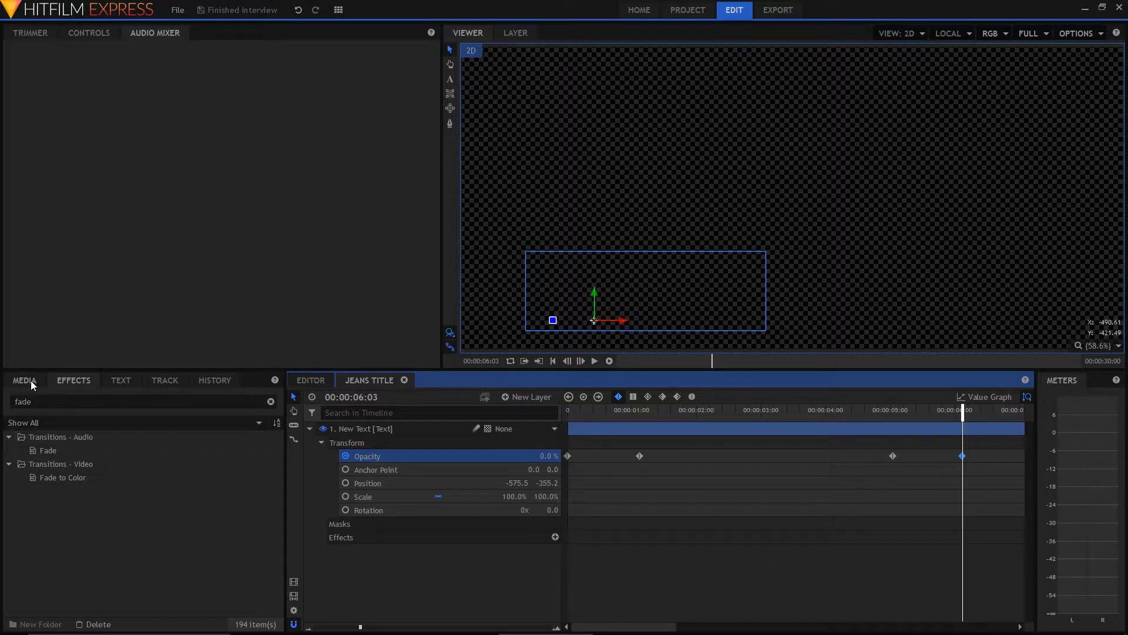
Place the title composite shot on Video 2 of the Editor timeline, starting at 00:00:05:04, and preview it over the interview at 00:00:07:18
click(315, 379)
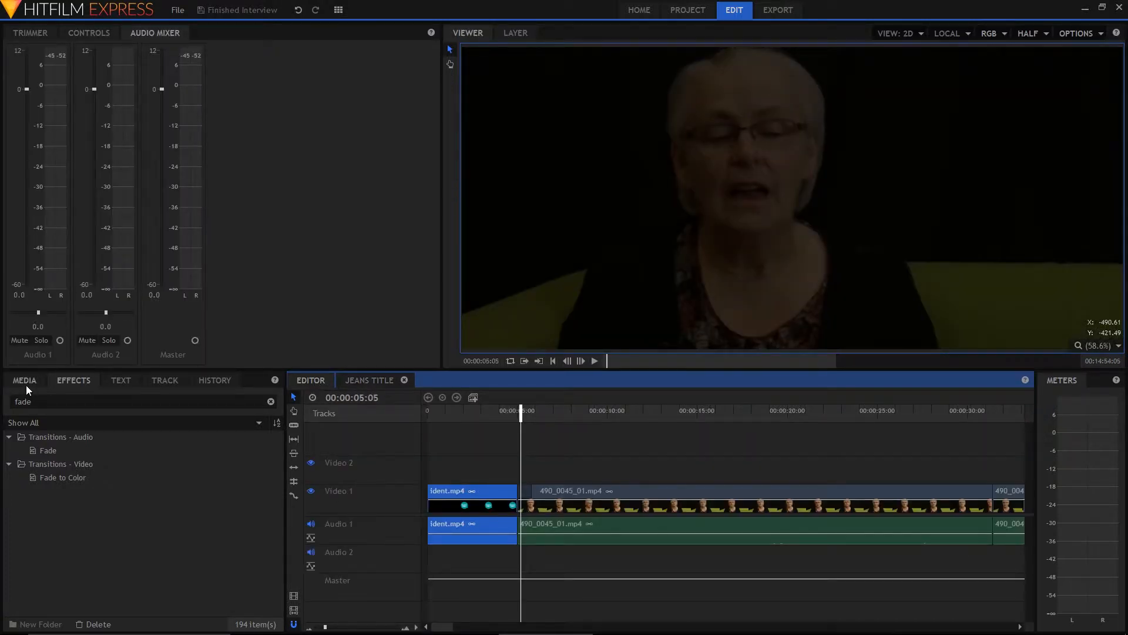
click(26, 385)
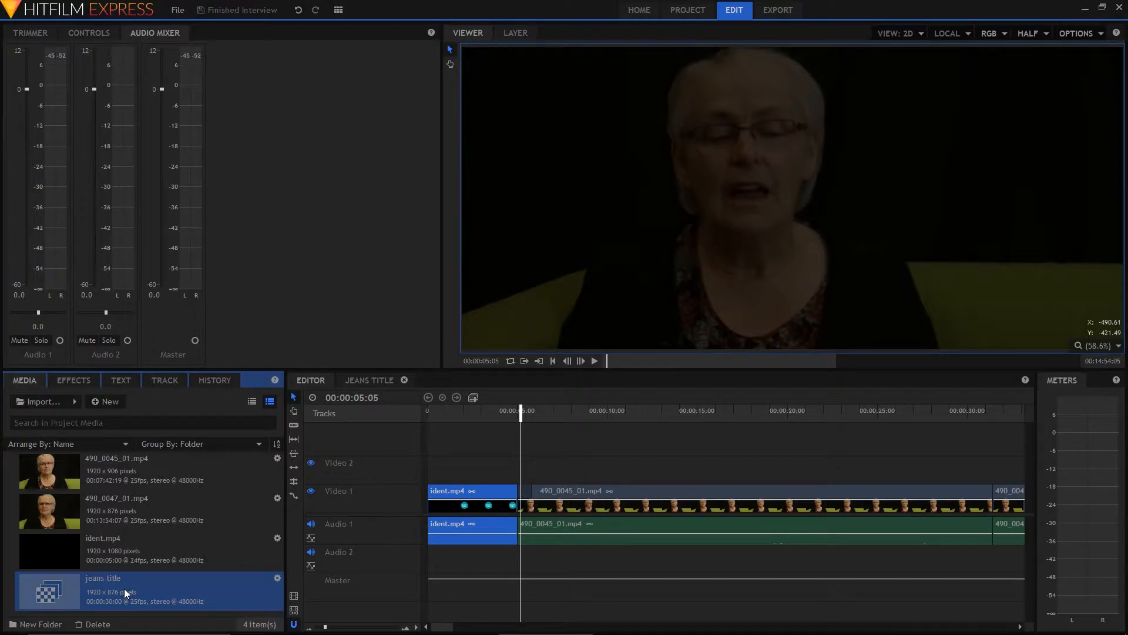
drag(126, 589, 520, 421)
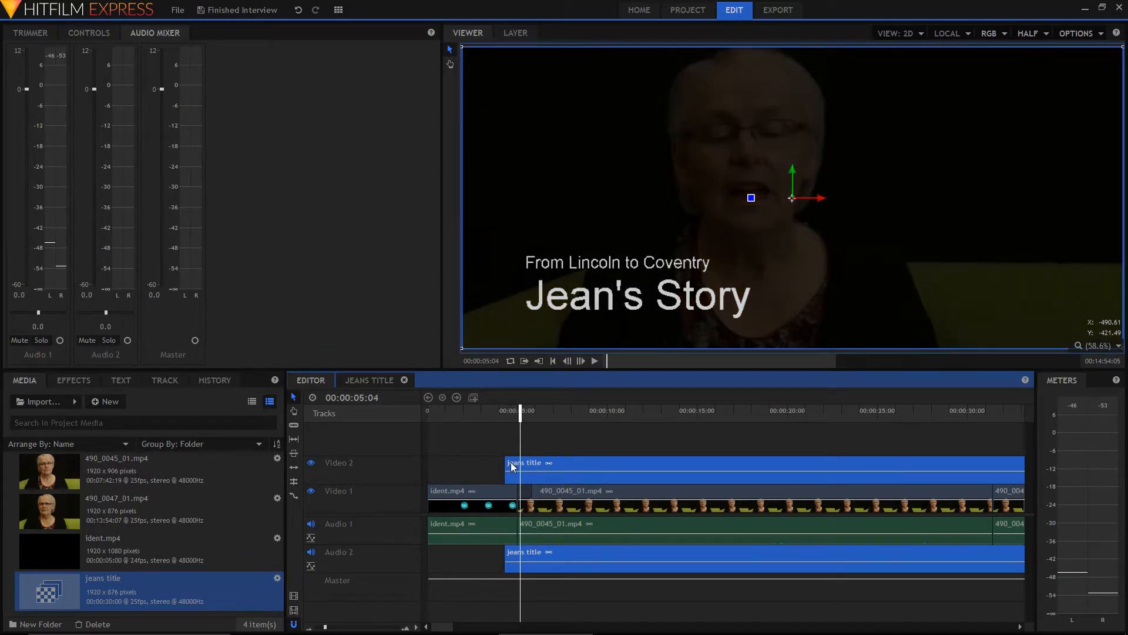
drag(510, 462, 524, 461)
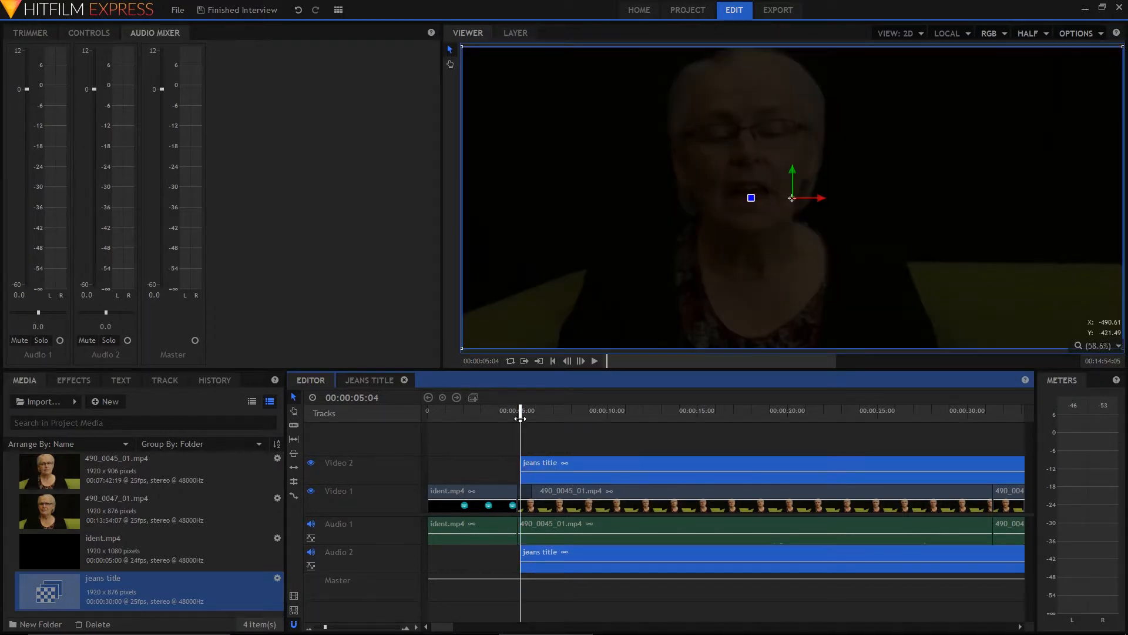
drag(521, 418, 566, 445)
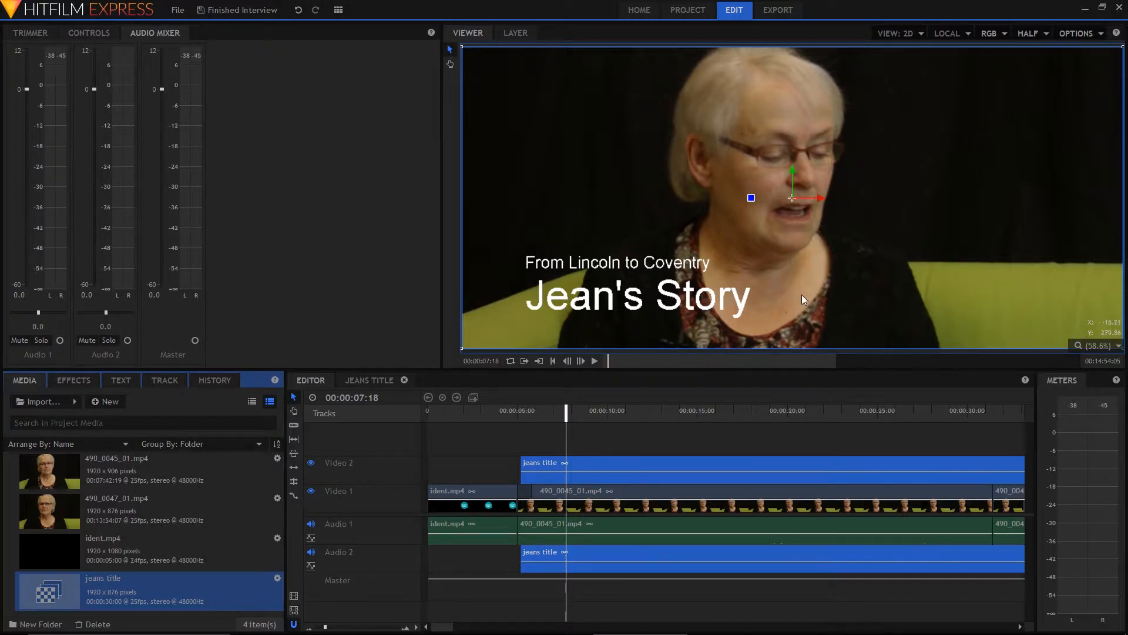
Duplicate the title composite shot and rename the copy with another interviewee's first name followed by "title"
right_click(160, 589)
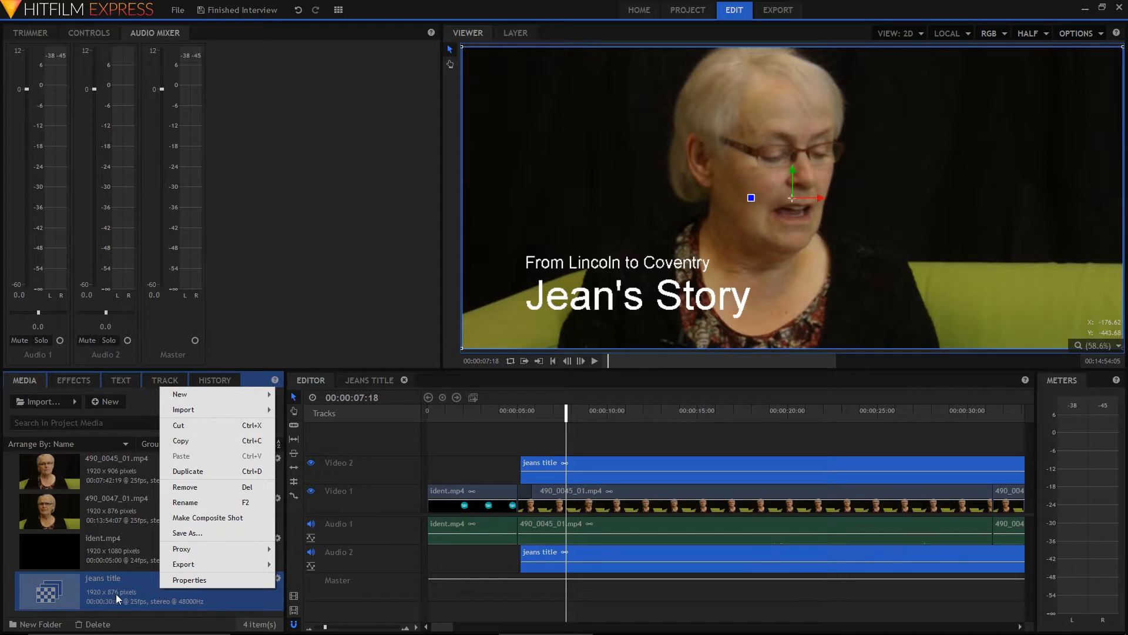
click(196, 474)
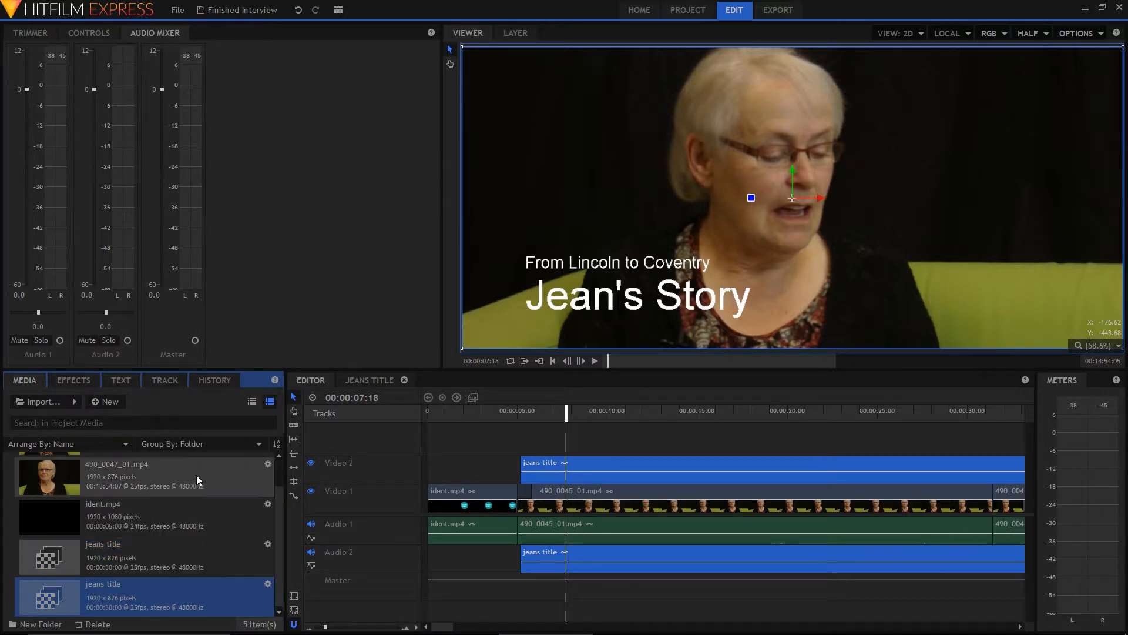
right_click(119, 597)
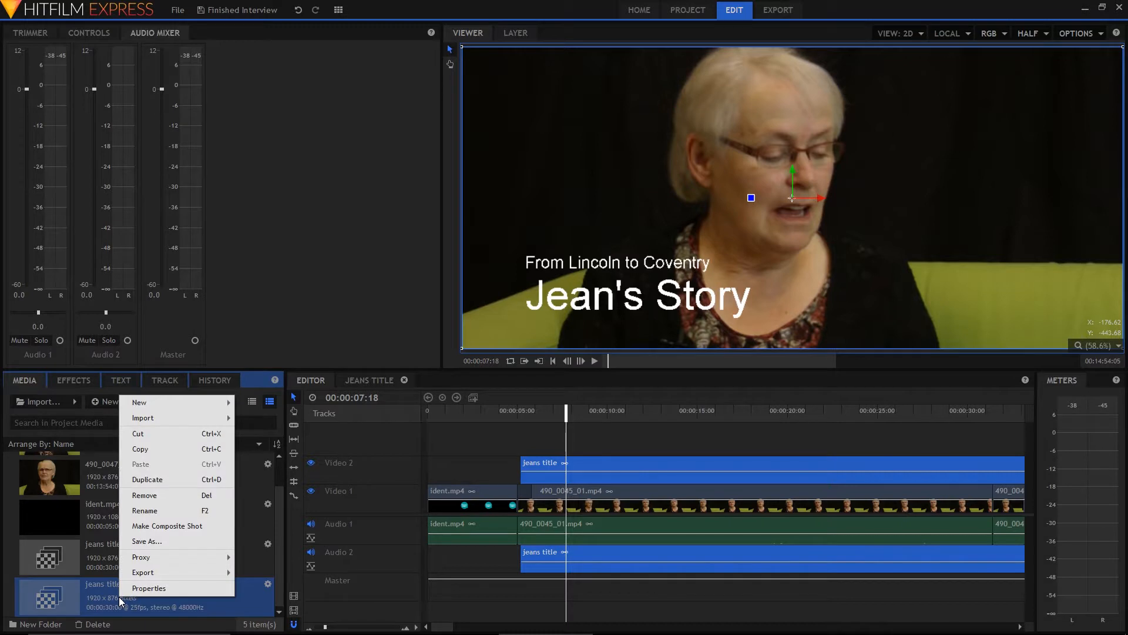
click(154, 510)
text(annas title)
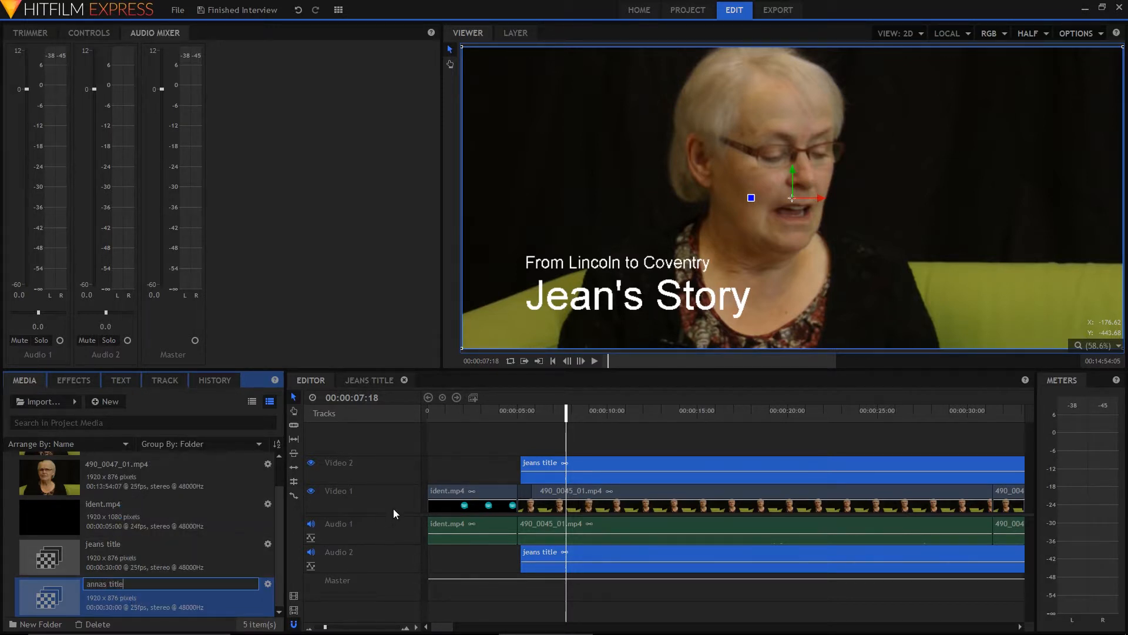
click(141, 608)
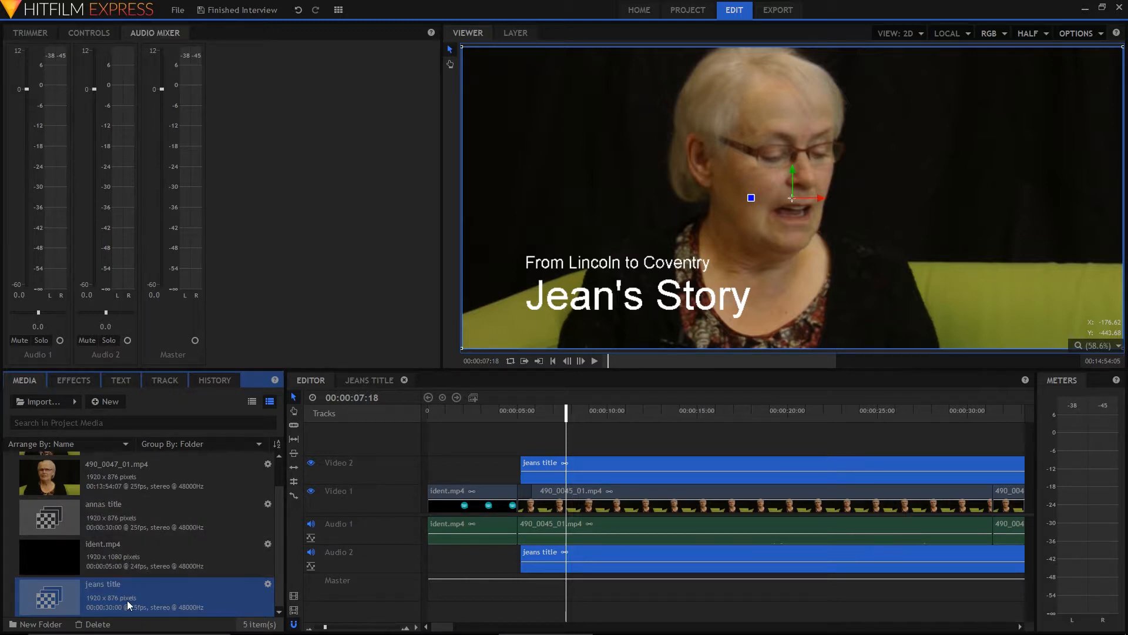
Open the duplicated title composite shot, select its text layer and move the playhead to 00:00:03:22
double_click(126, 601)
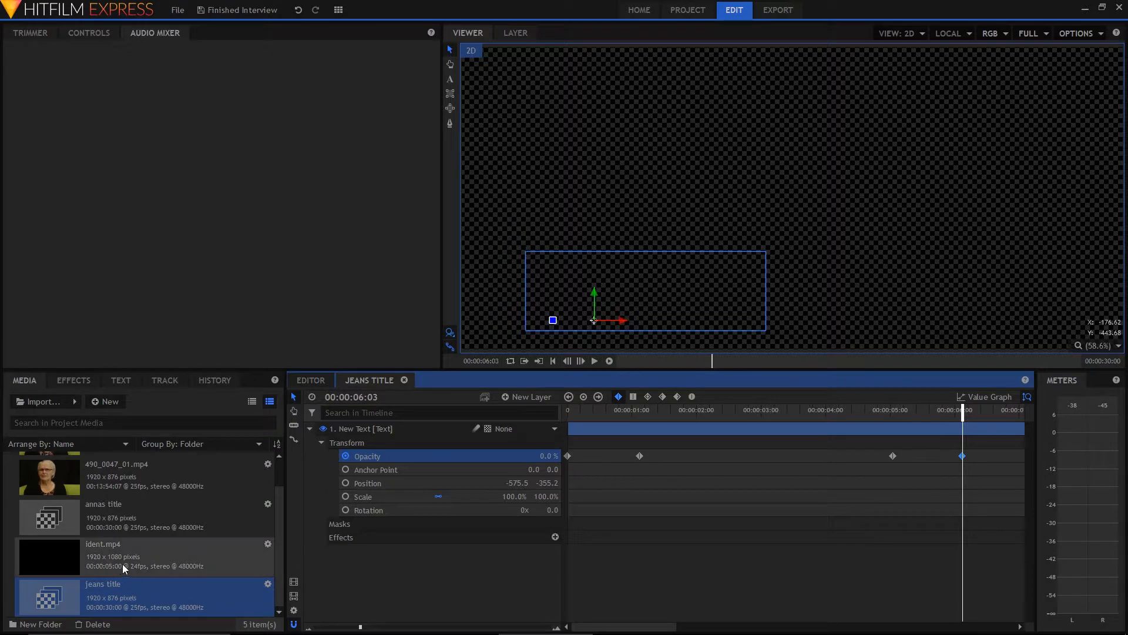
click(276, 561)
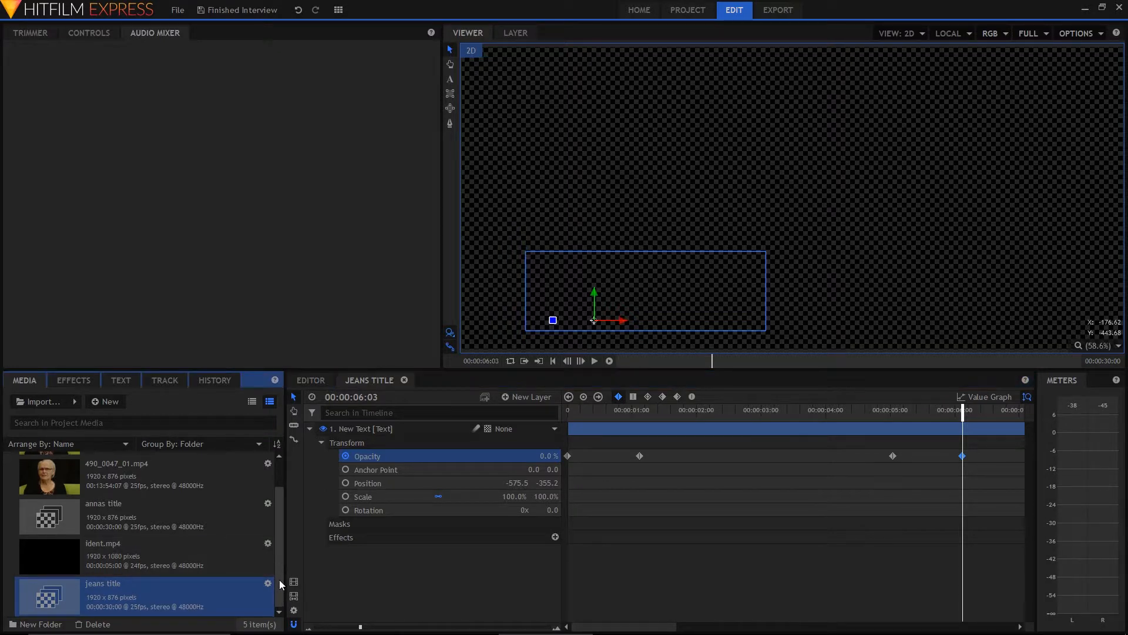
click(104, 513)
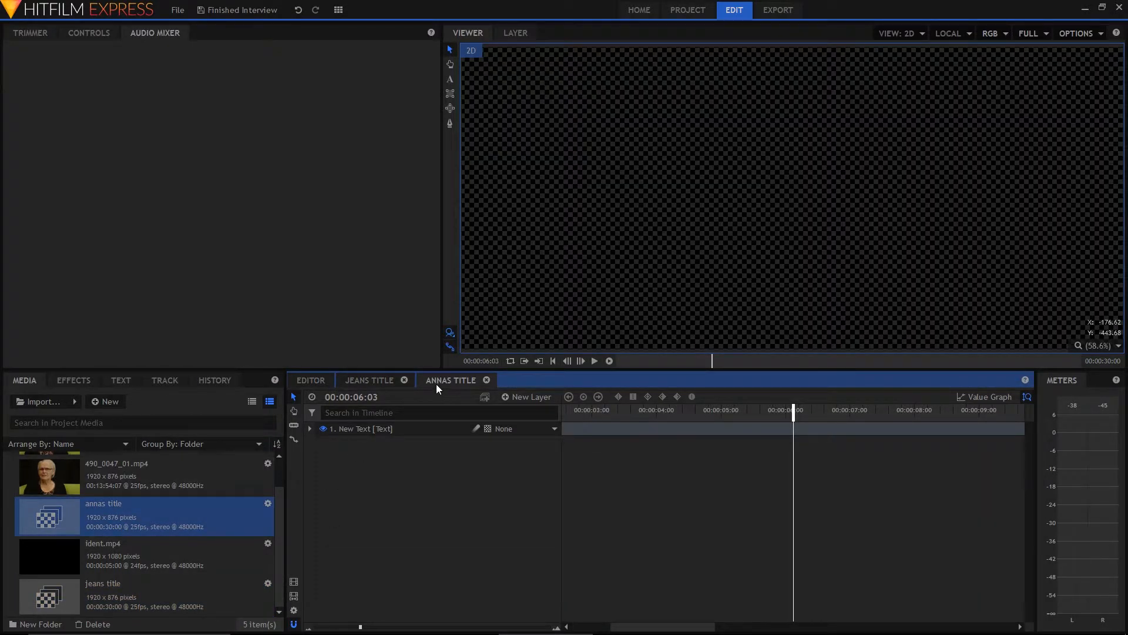
click(402, 430)
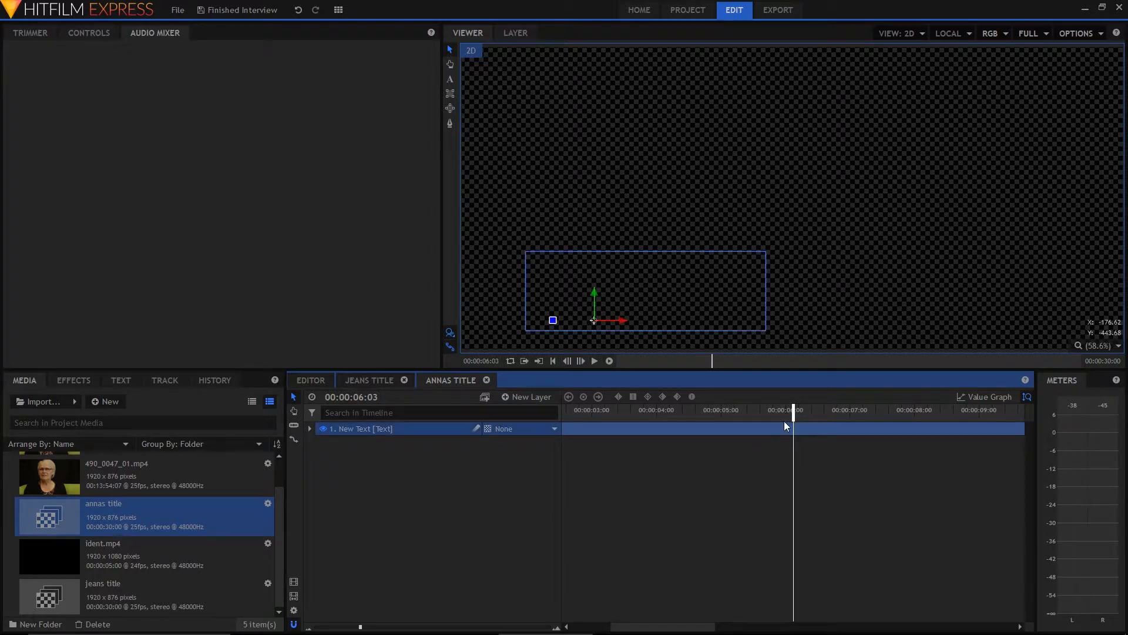
drag(791, 410, 649, 410)
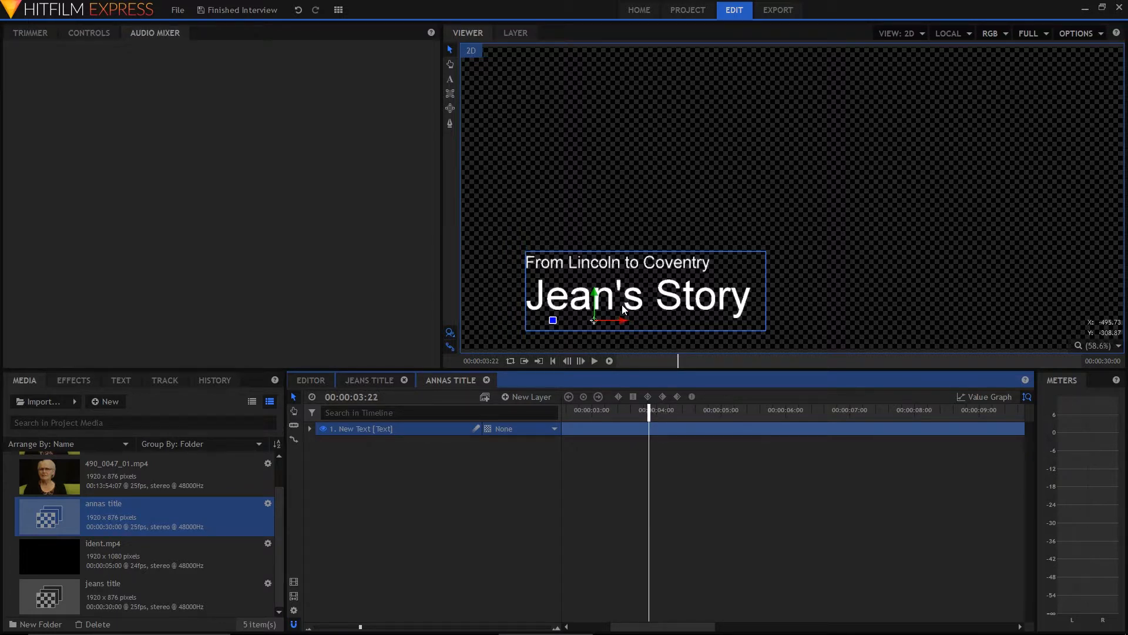
Replace the name in the title's large line with the other interviewee's first name, keeping that line separate below the subtitle
click(451, 79)
click(713, 292)
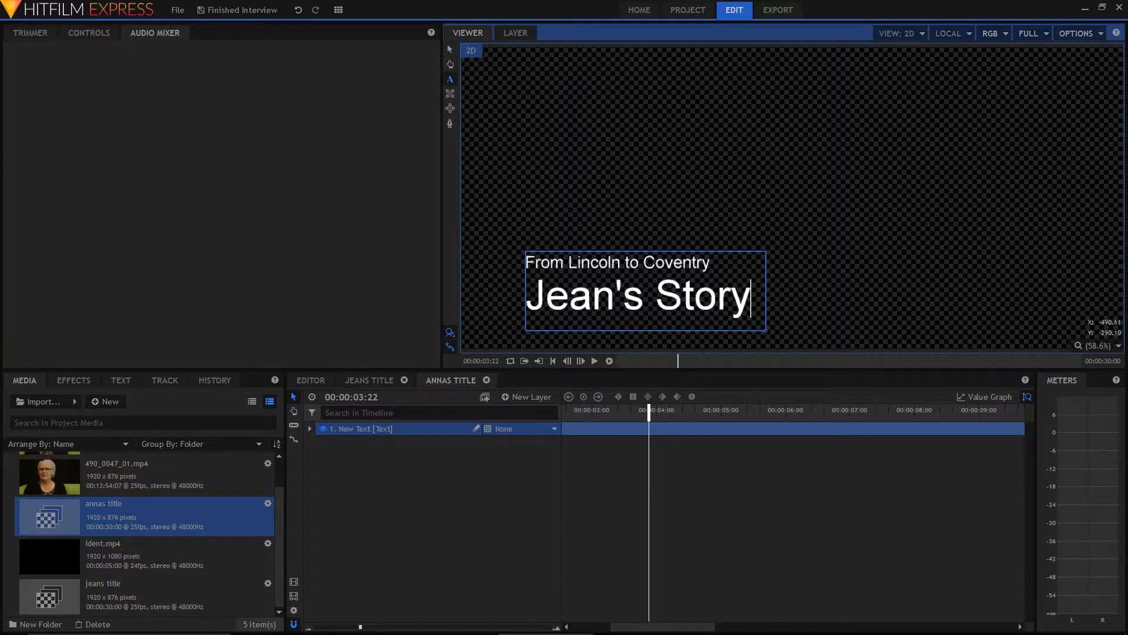
drag(616, 296, 524, 297)
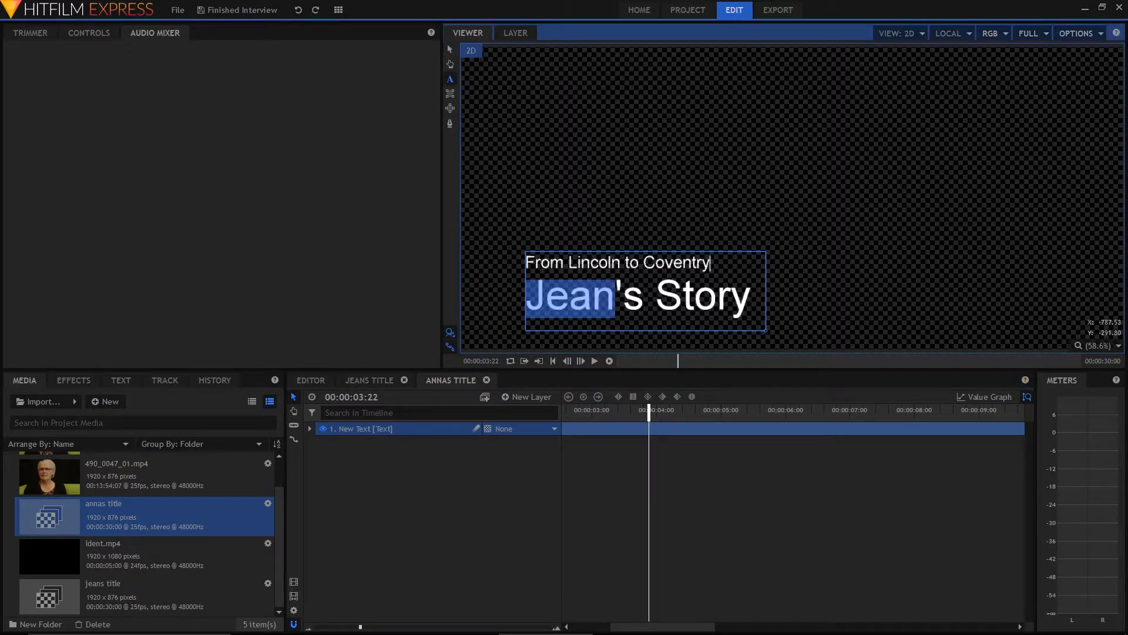
text(Anna's)
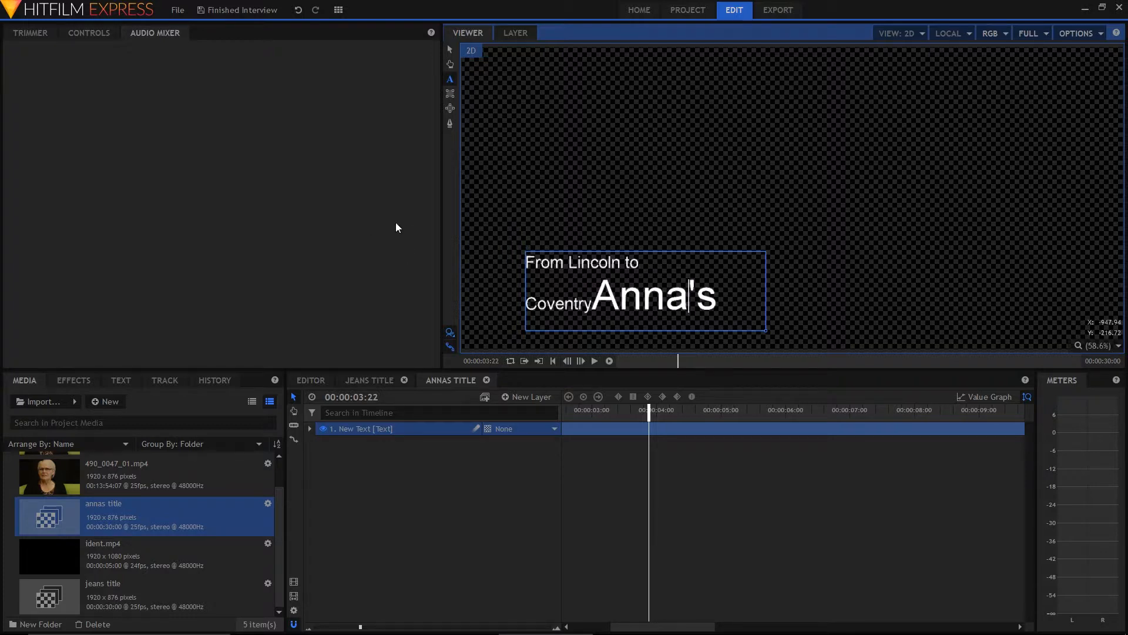
click(591, 294)
key(Return)
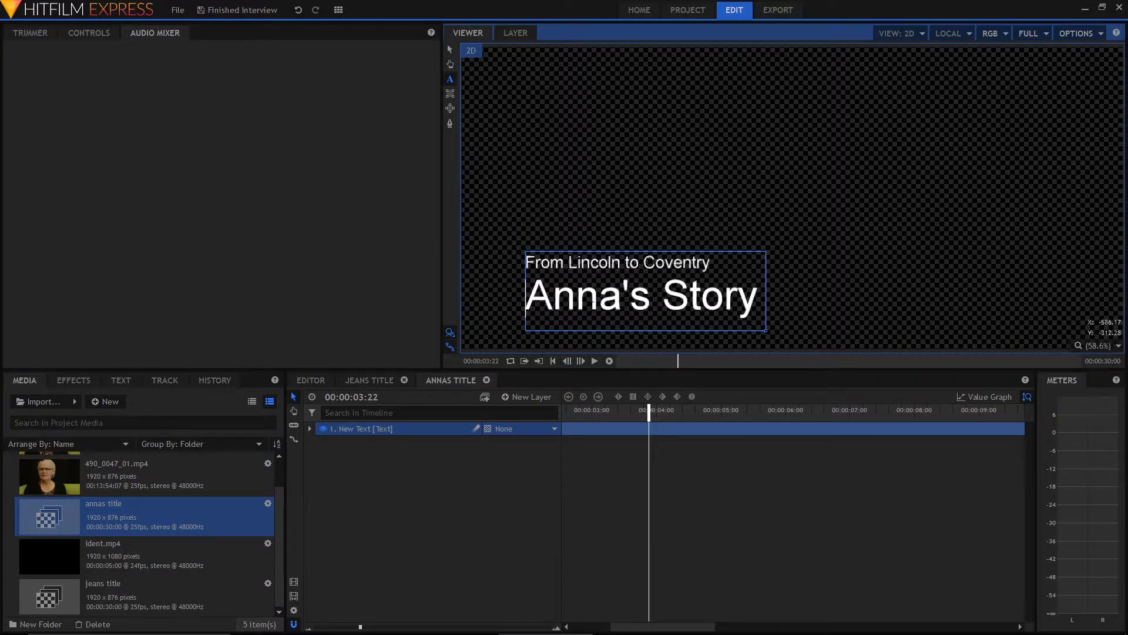
Replace "Lincoln" with "Devon" in the subtitle line and finish editing the text
double_click(603, 266)
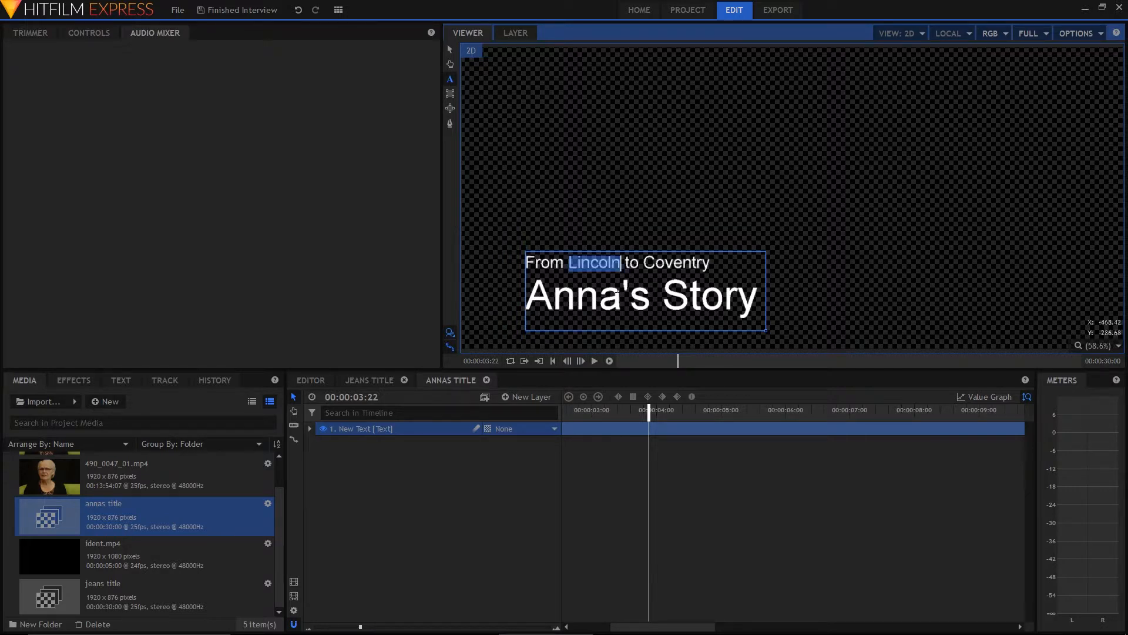
text(Devon)
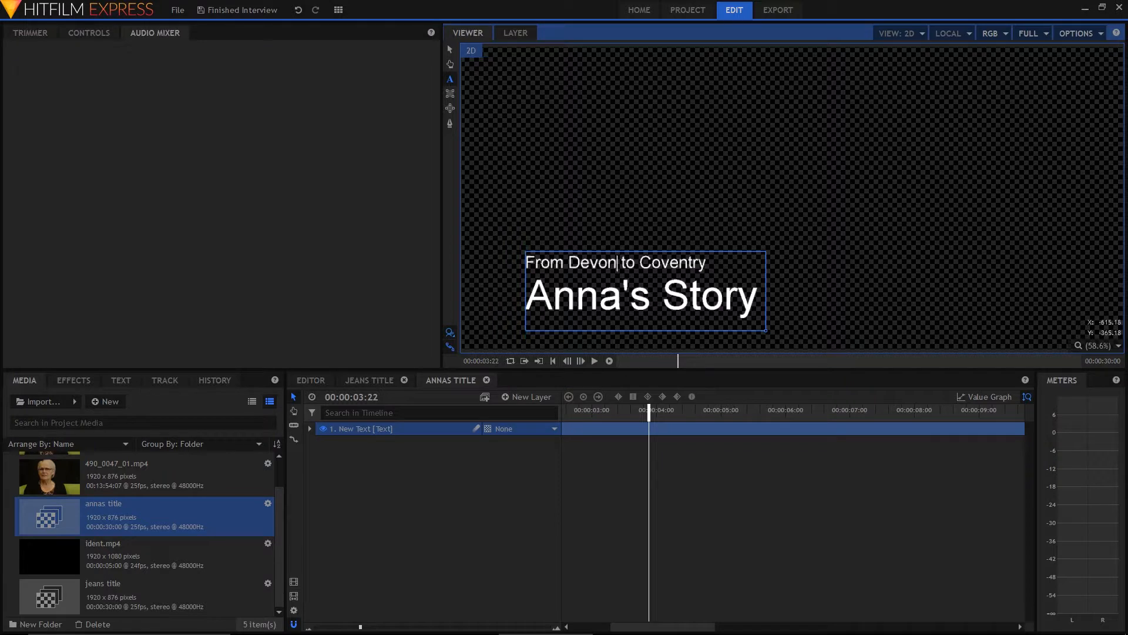
click(450, 49)
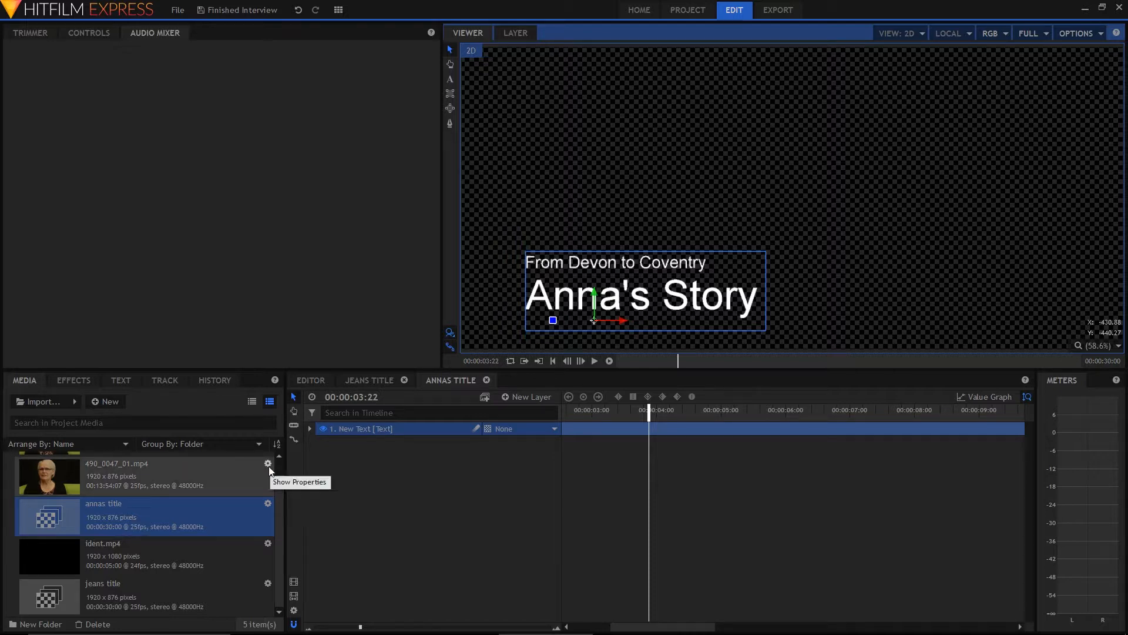
Return to the Editor timeline and move the playhead to the end of the interview clip at 00:01:49:00
click(314, 382)
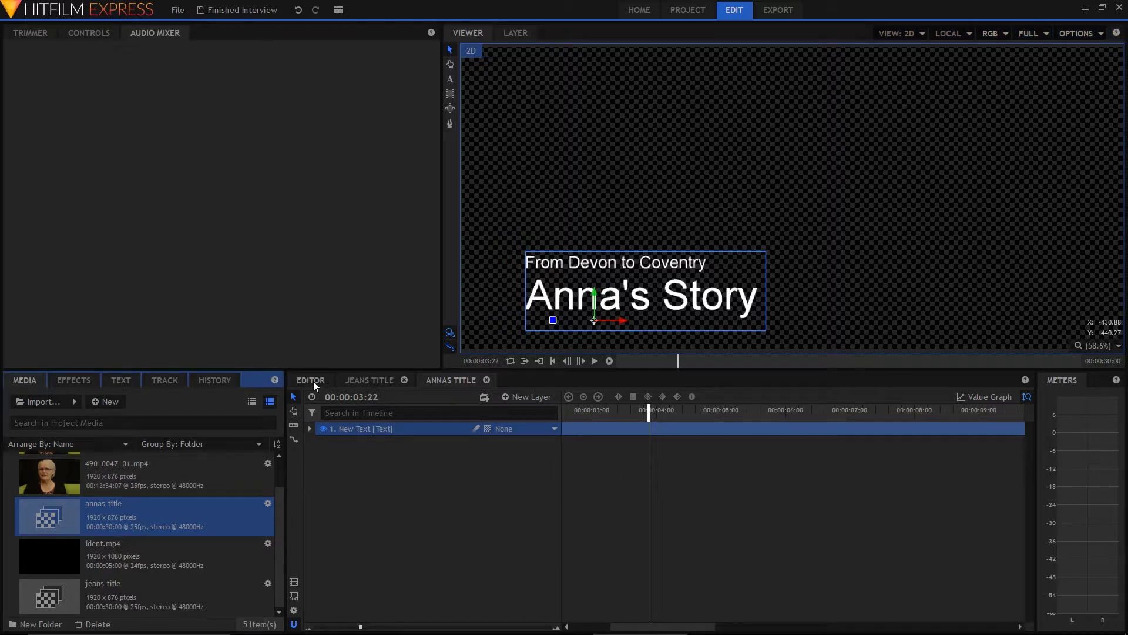
click(313, 381)
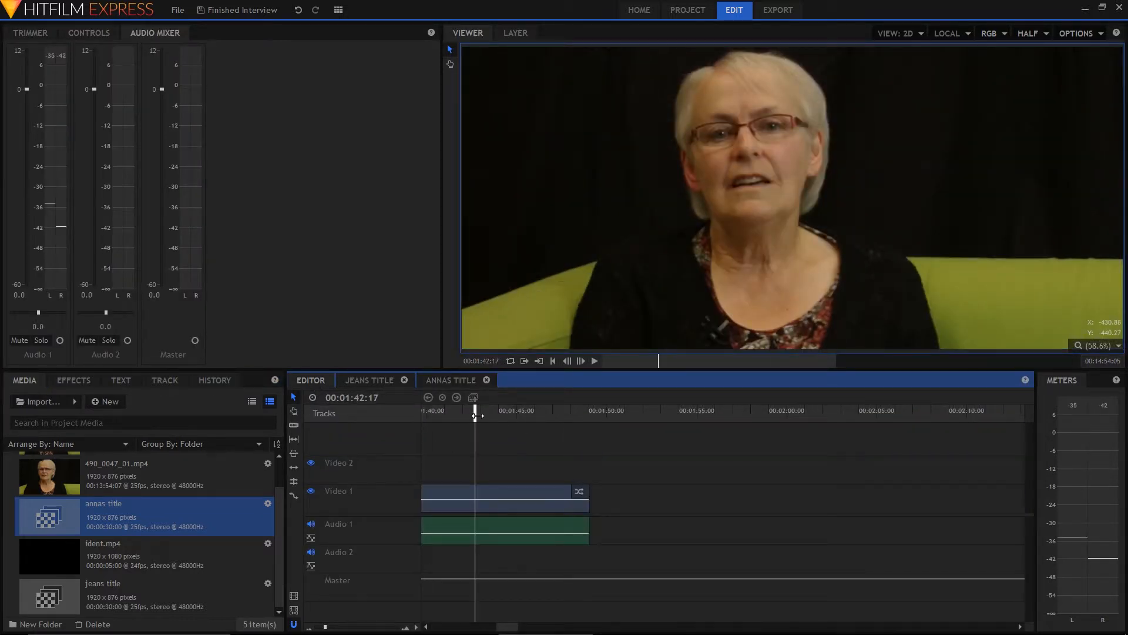
drag(474, 415, 589, 419)
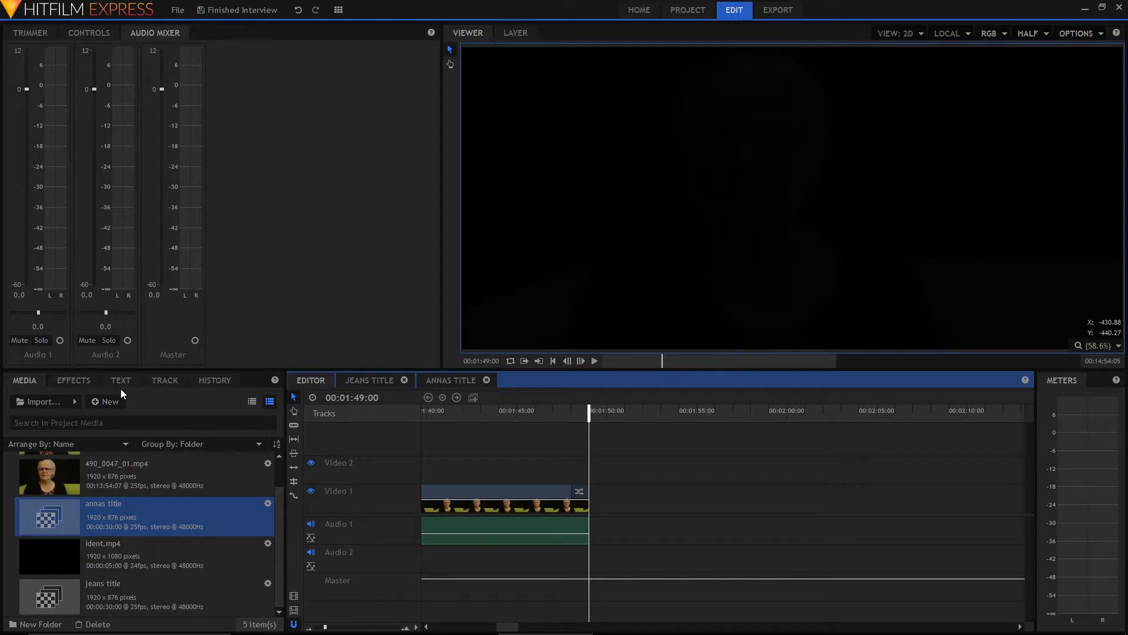
Create a composite shot named "end credits" at 1920 x 876, 25 fps, with a duration of 00:00:30:00
click(110, 403)
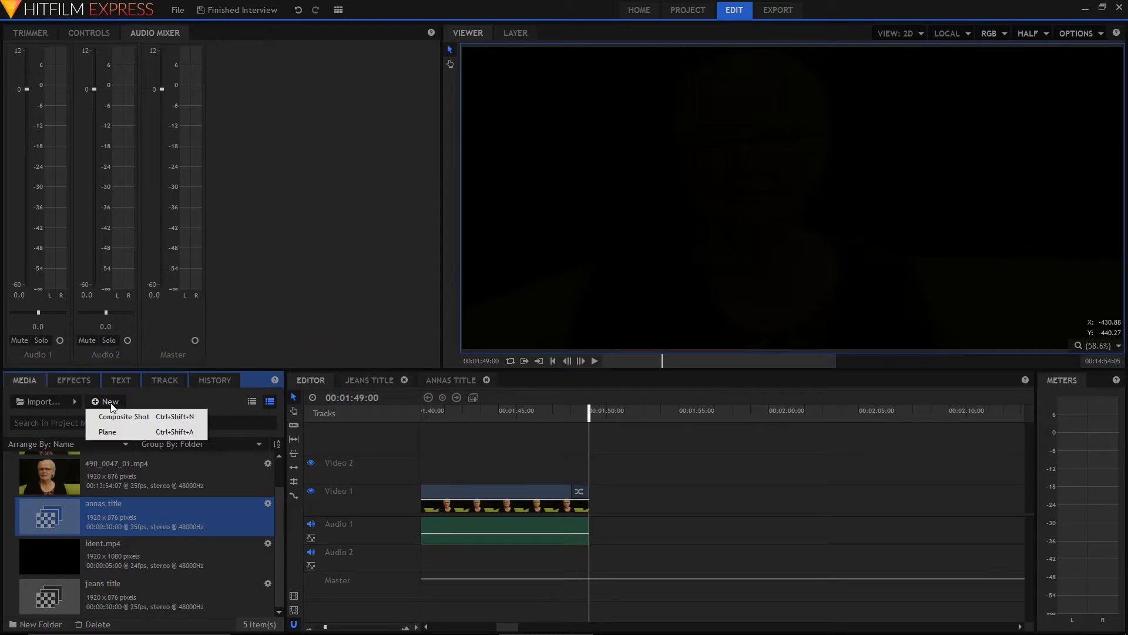
click(117, 417)
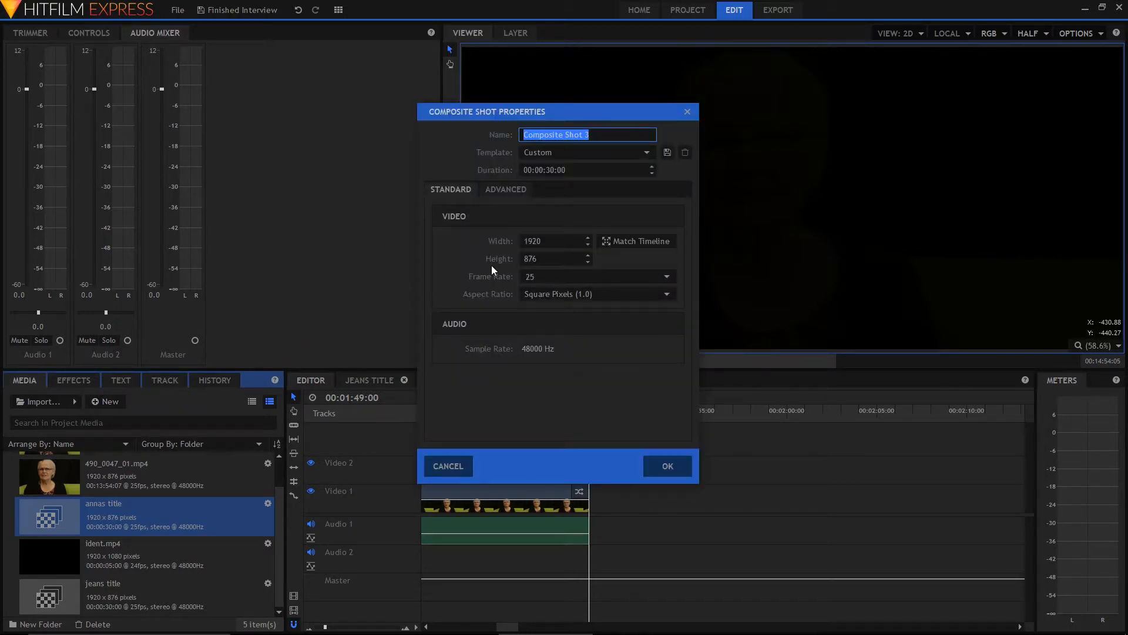
text(end )
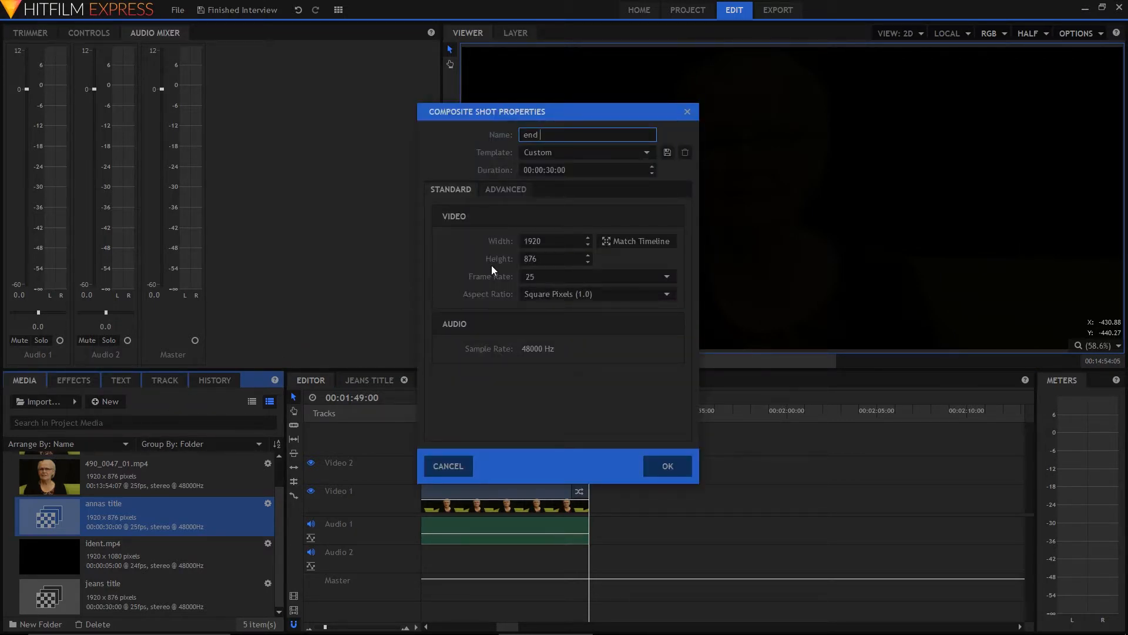
text(credits)
click(665, 462)
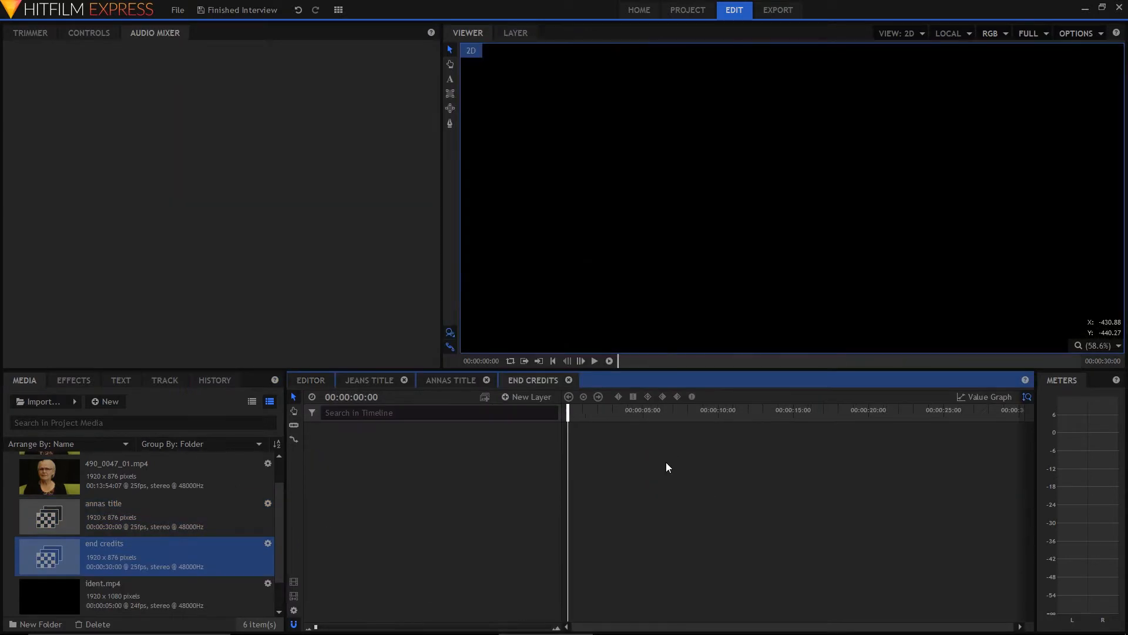
Add a text layer with a 200 by 200 text box in the end credits composite shot
click(120, 381)
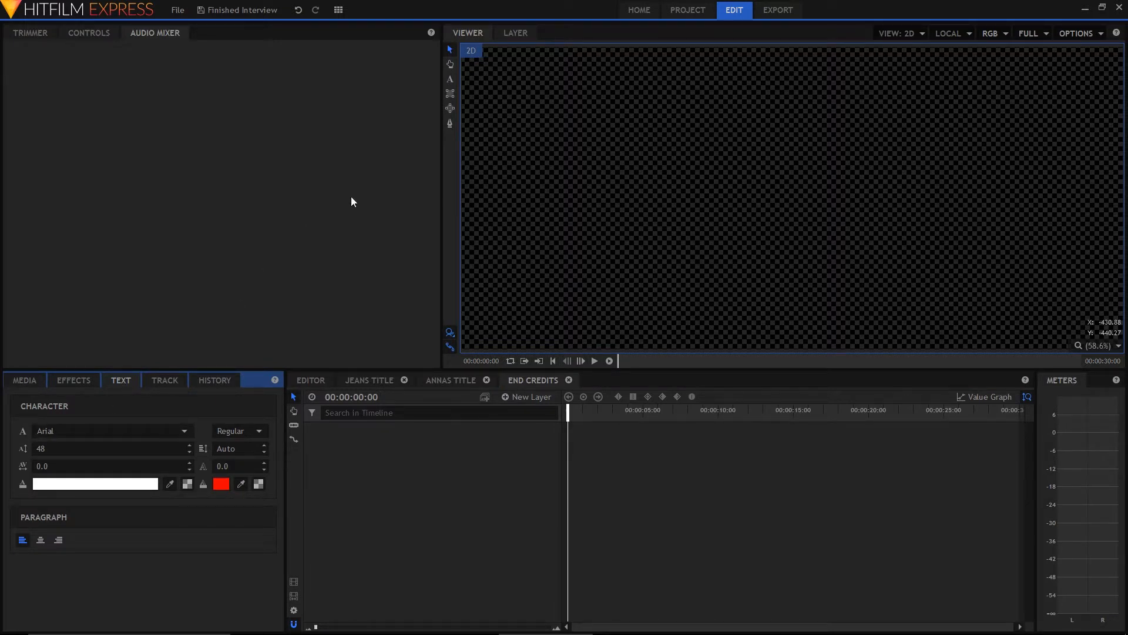
click(450, 82)
click(612, 129)
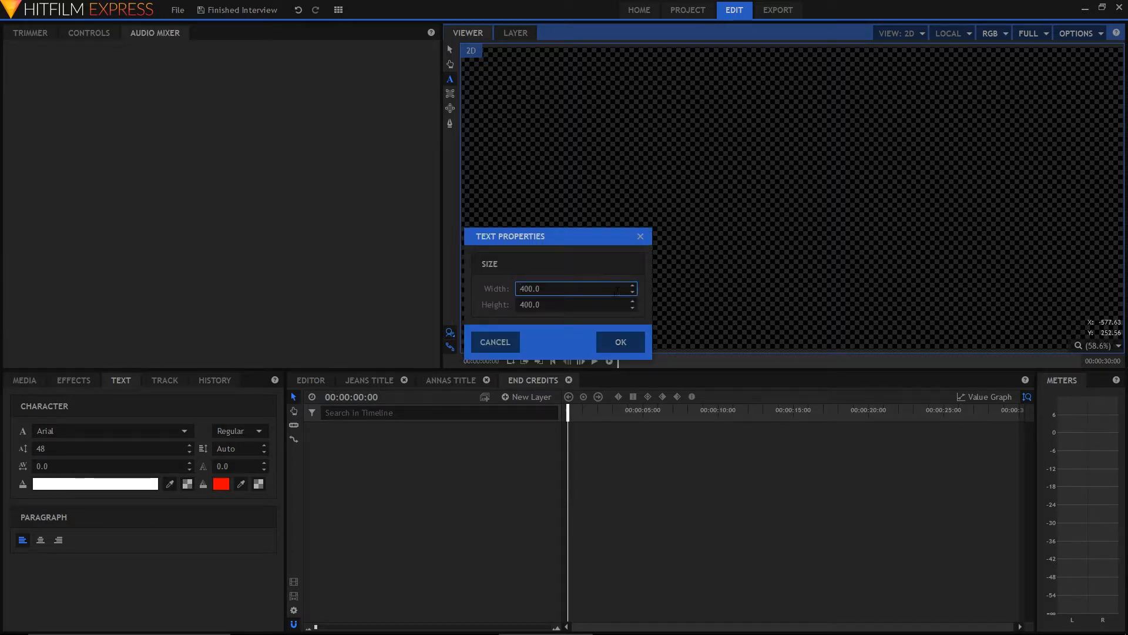
drag(527, 289, 520, 304)
text(2)
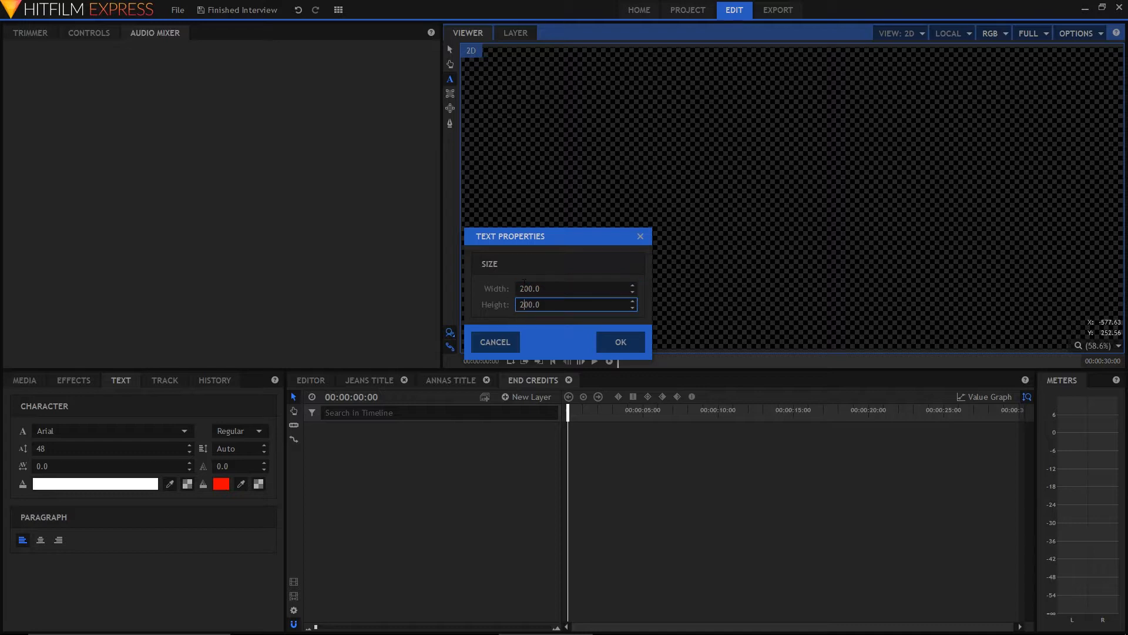
key(Return)
Enter credits for "Produced by Herbert Media", Cameraman, Director and Sound Engineer with each person's name, enlarging the text box and separating entries with blank lines
text(Produced by Herbert Media)
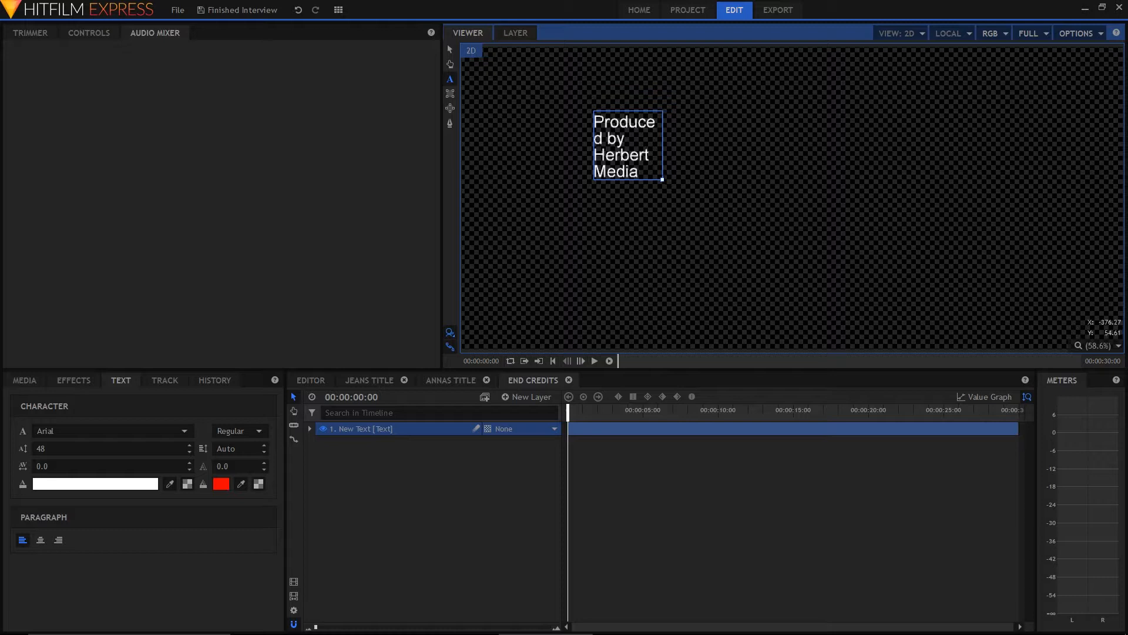
drag(662, 180, 1037, 311)
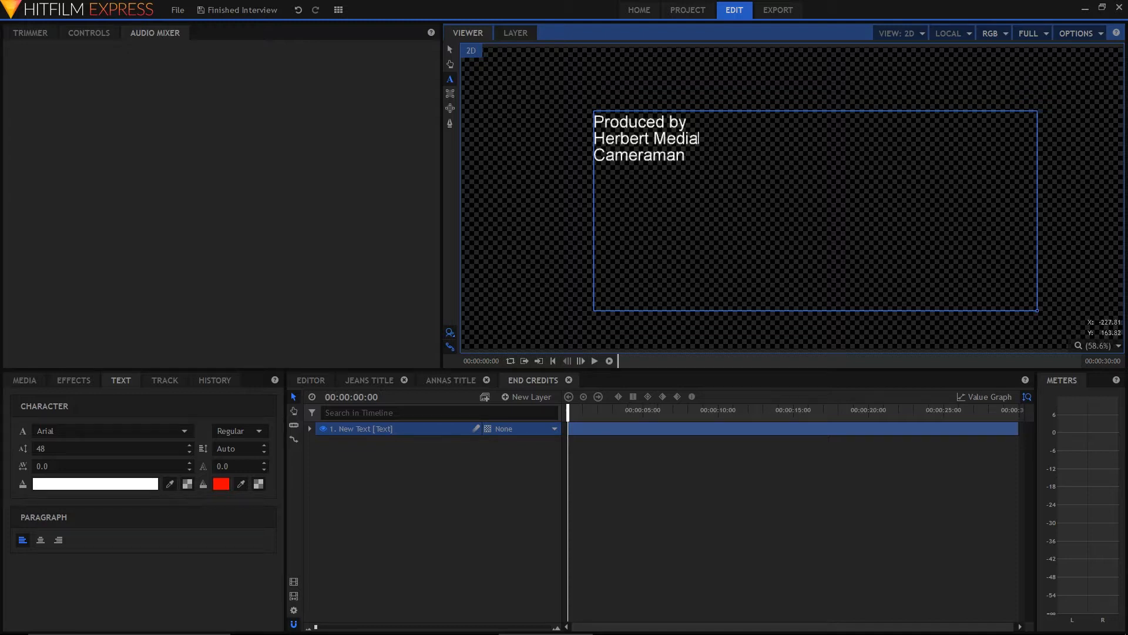
key(Return)
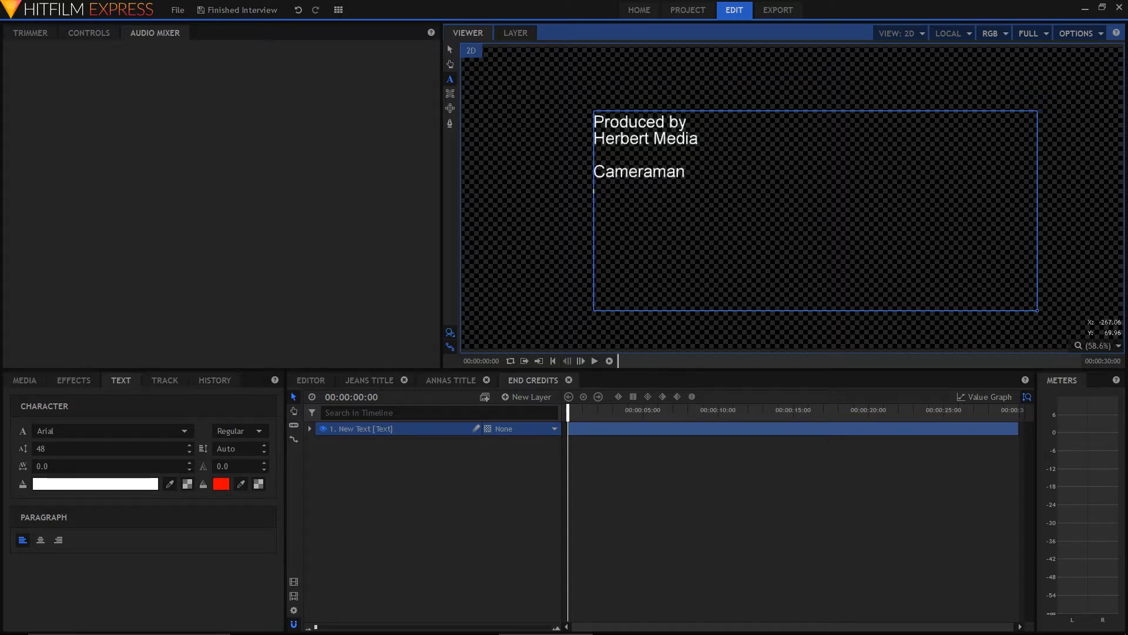
click(449, 51)
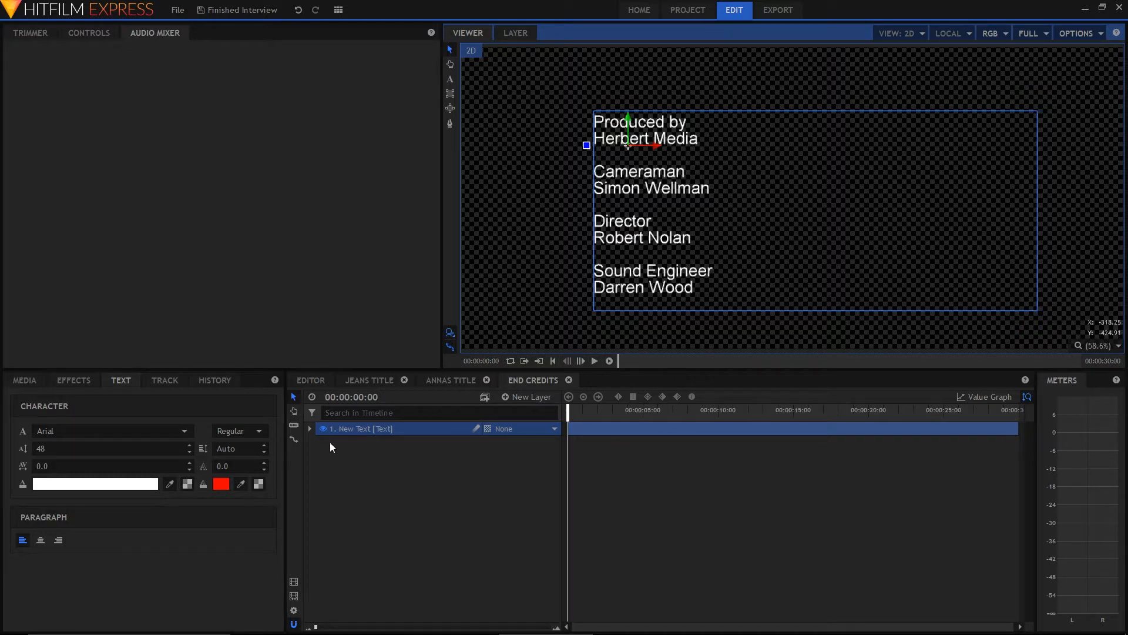
Set a position keyframe for the credits text at 00:00:15:07, keeping it at its present place in the frame
click(310, 429)
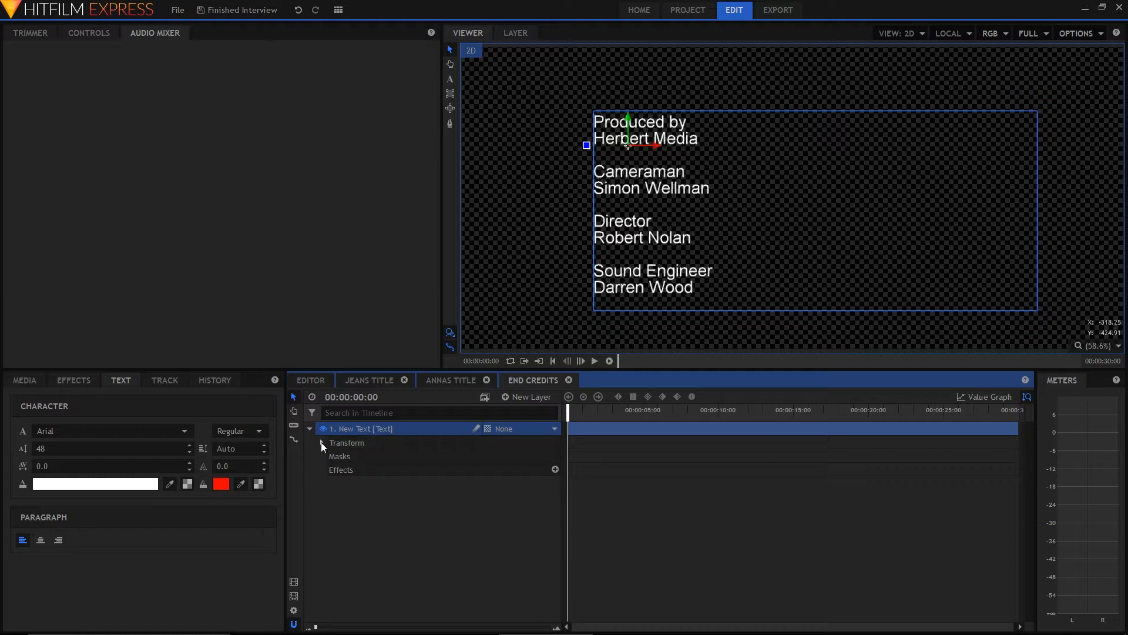
click(322, 443)
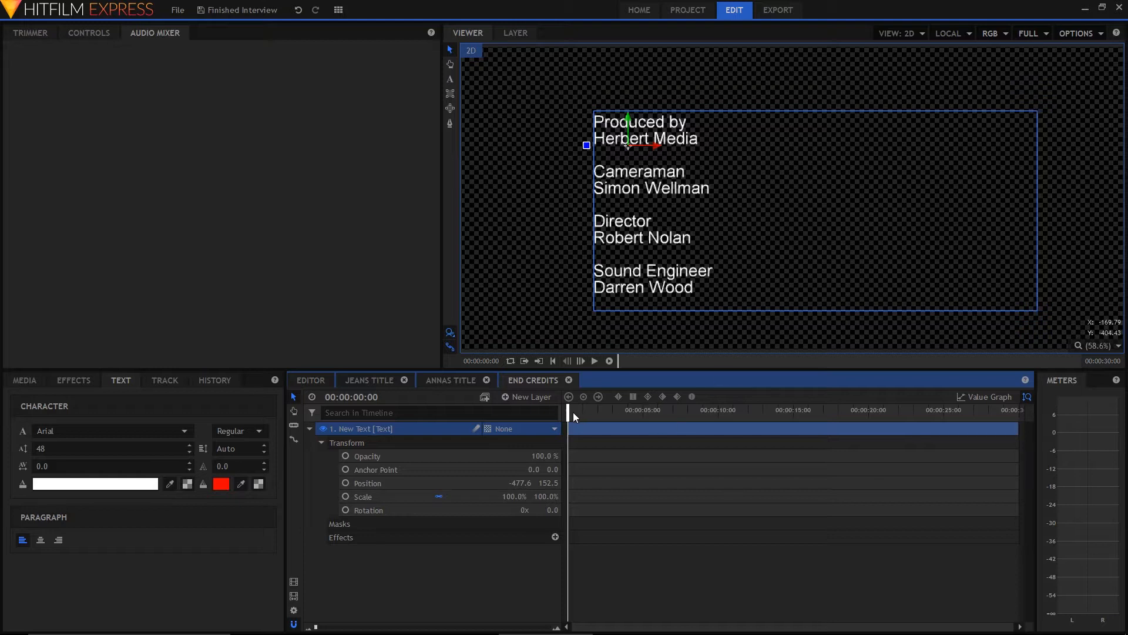
drag(568, 413, 811, 428)
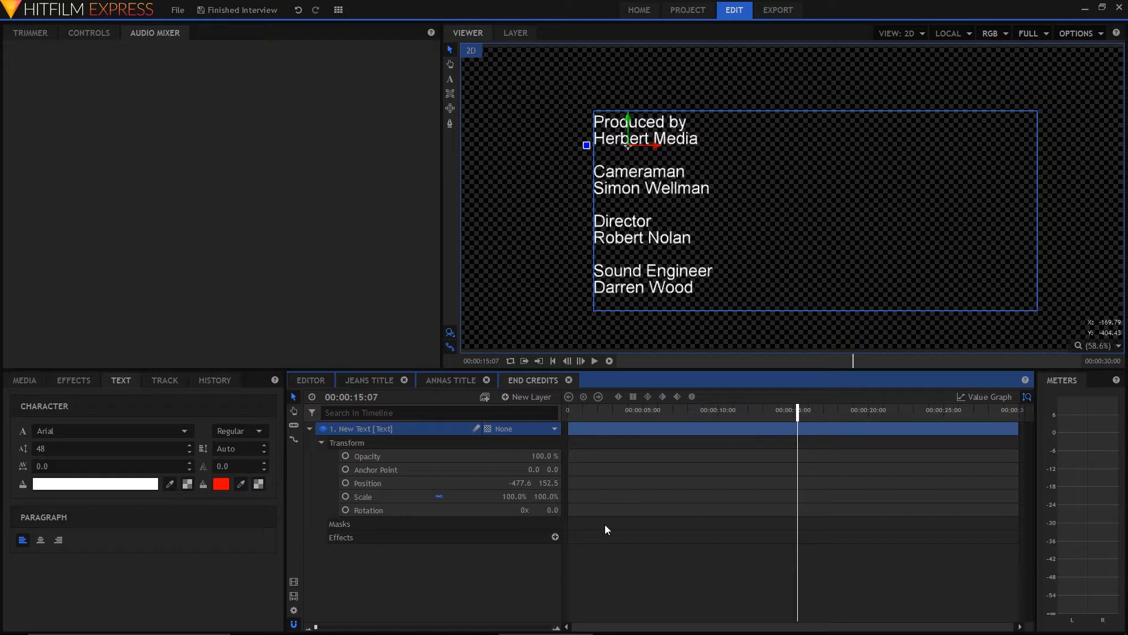
click(346, 483)
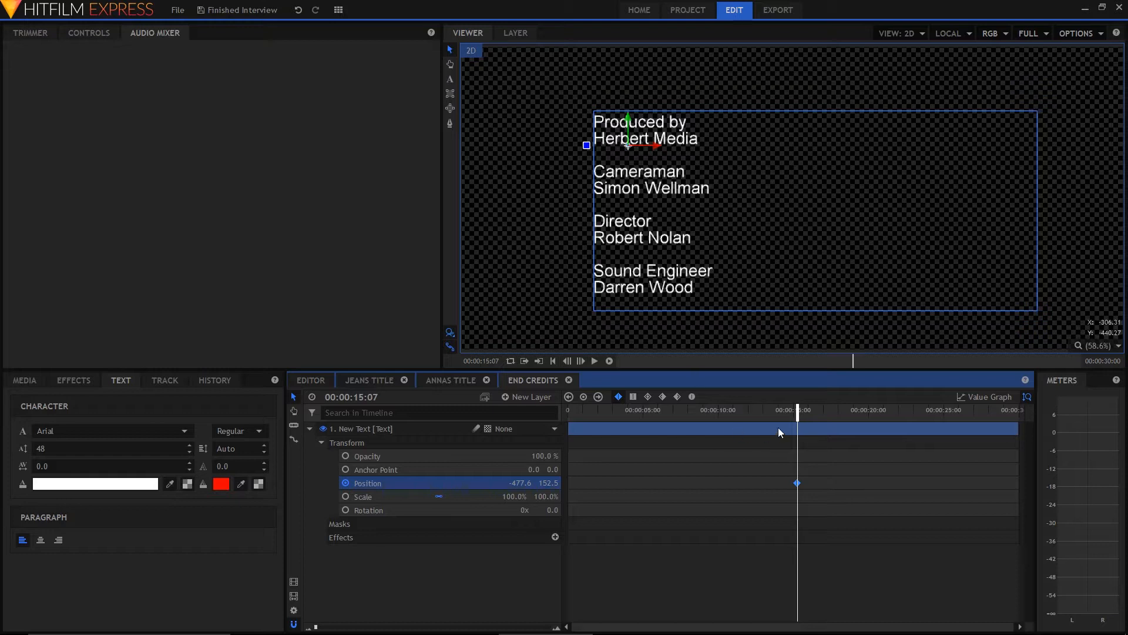
Move the credits text down below the frame to a Y position of -577.4 at 00:00:00:00, and preview the upward scroll
drag(798, 411, 568, 411)
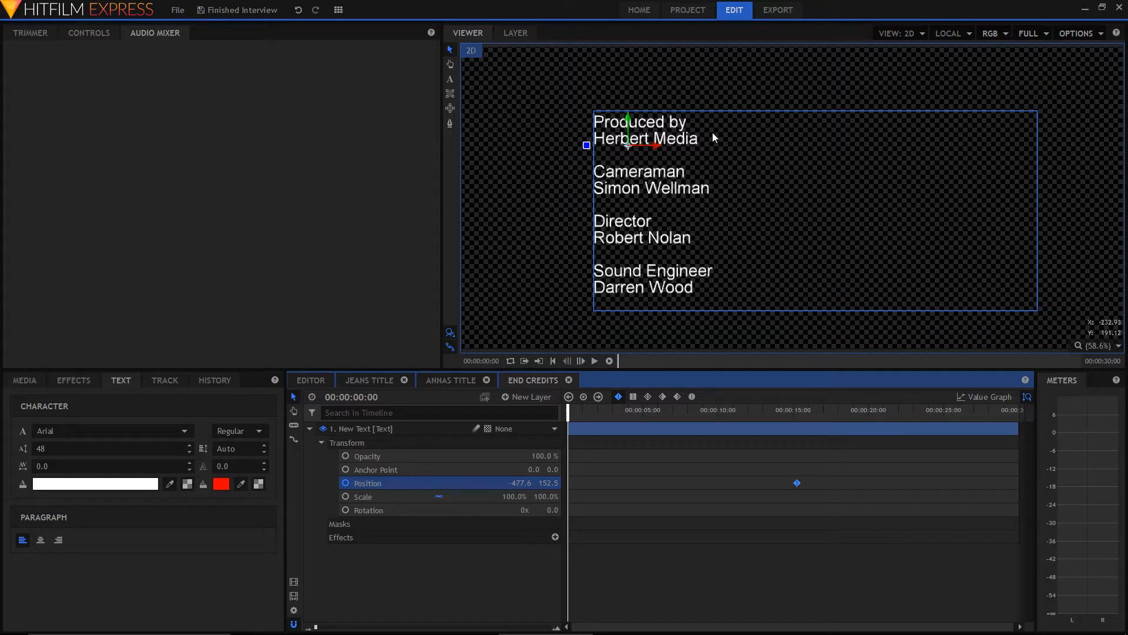
key(shift+Down)
key(shift+Down)
key(shift+Down)
key(shift+Down)
key(shift+Down)
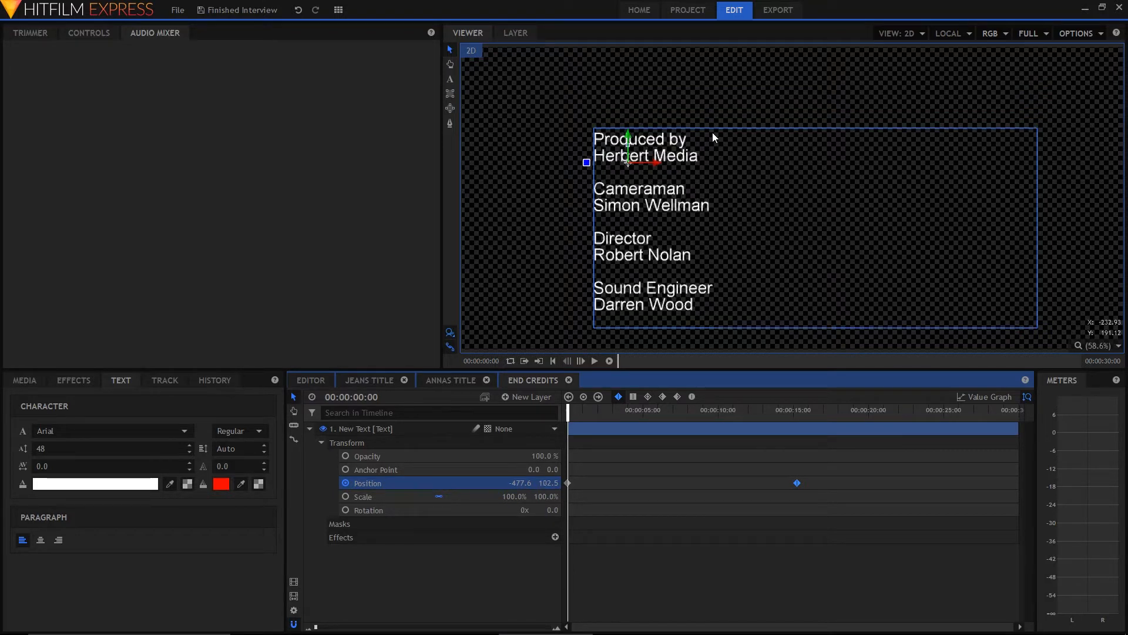
key(shift+Down)
key(shift+Down)
key(shift+Down)
key(shift+Down)
key(shift+Down)
key(shift+Down)
key(shift+Down)
key(shift+Down)
key(shift+Down)
key(shift+Down)
key(shift+Down)
key(shift+Down)
key(shift+Down)
key(shift+Down)
key(shift+Down)
key(shift+Down)
key(shift+Down)
key(shift+Down)
key(shift+Down)
key(shift+Down)
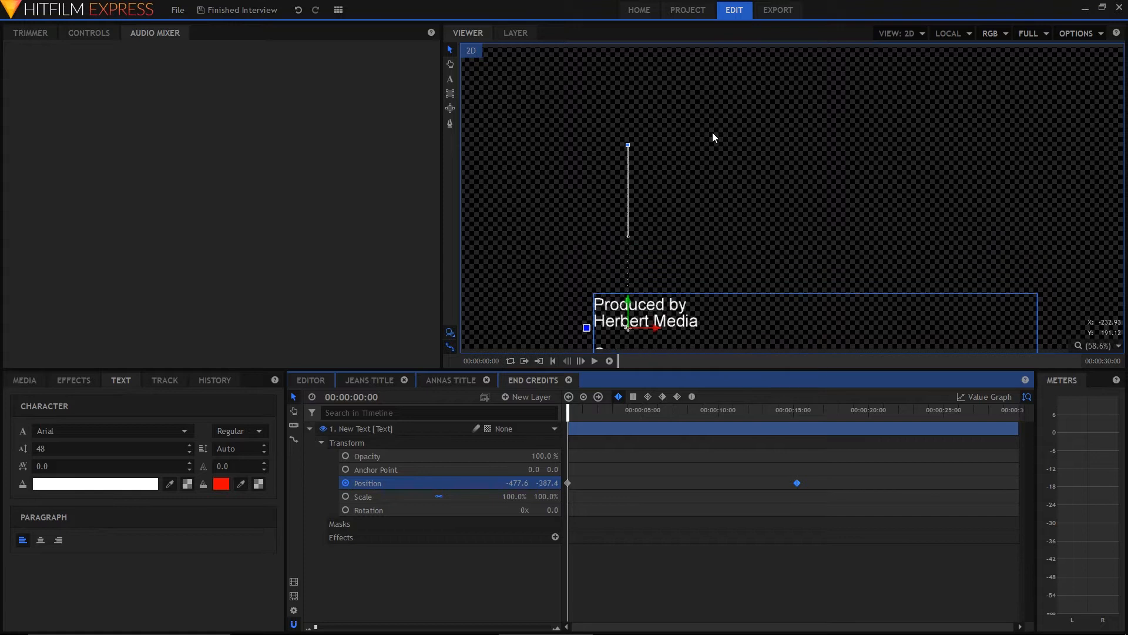
key(shift+Down)
key(shift+Down)
key(shift+Down)
key(shift+Down)
key(shift+Down)
key(shift+Down)
key(shift+Down)
key(shift+Down)
key(shift+Down)
key(shift+Down)
key(shift+Down)
key(shift+Down)
key(shift+Down)
key(shift+Down)
key(shift+Down)
key(shift+Down)
key(shift+Down)
key(shift+Down)
key(shift+Down)
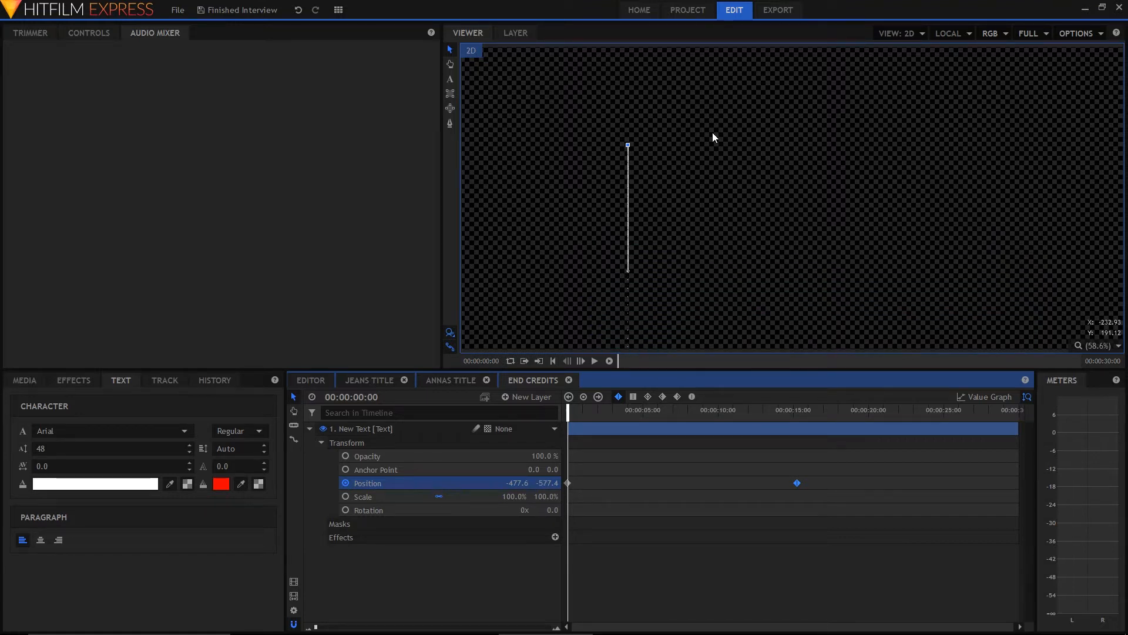
key(space)
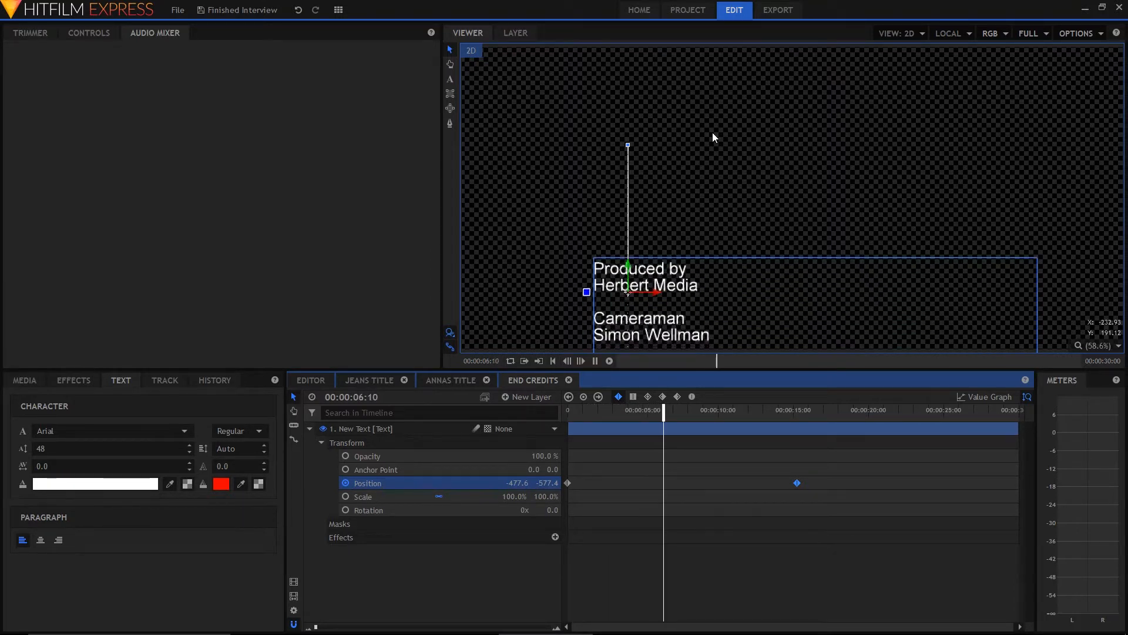
Move the credits' final position keyframe earlier to 00:00:11:07 to speed up the scroll, and preview it from the start
key(space)
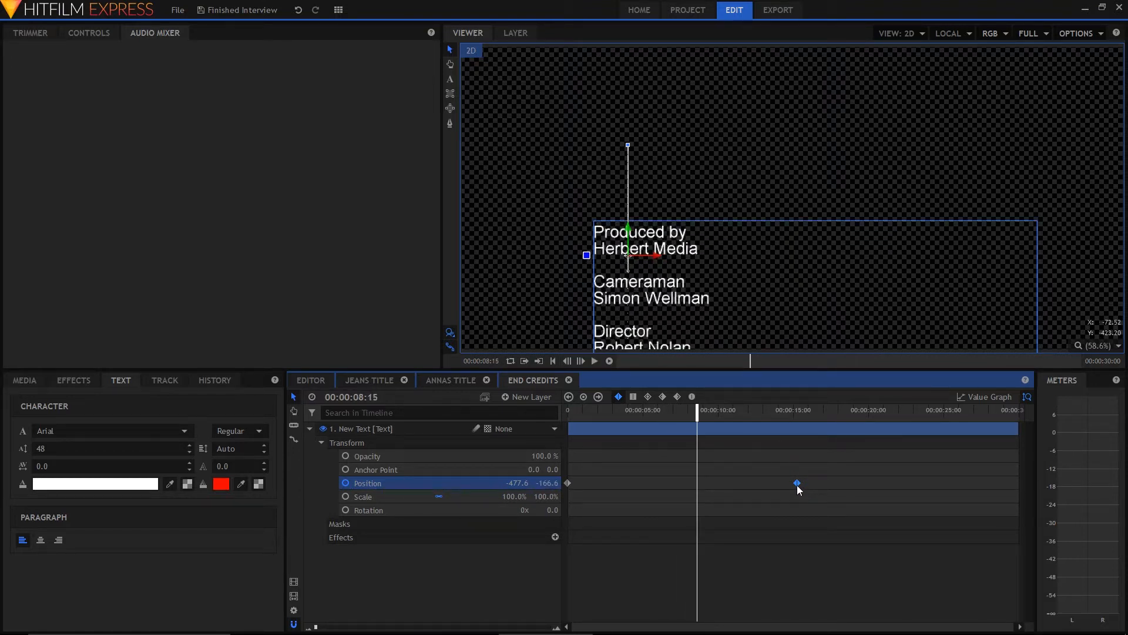
drag(797, 485, 736, 498)
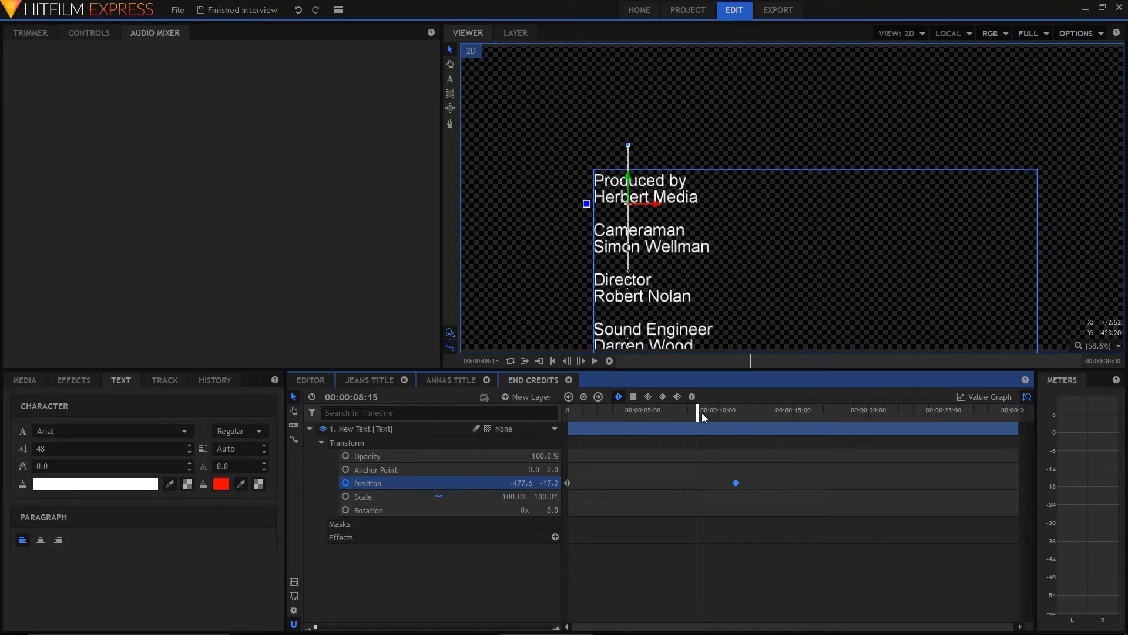
drag(698, 414, 568, 413)
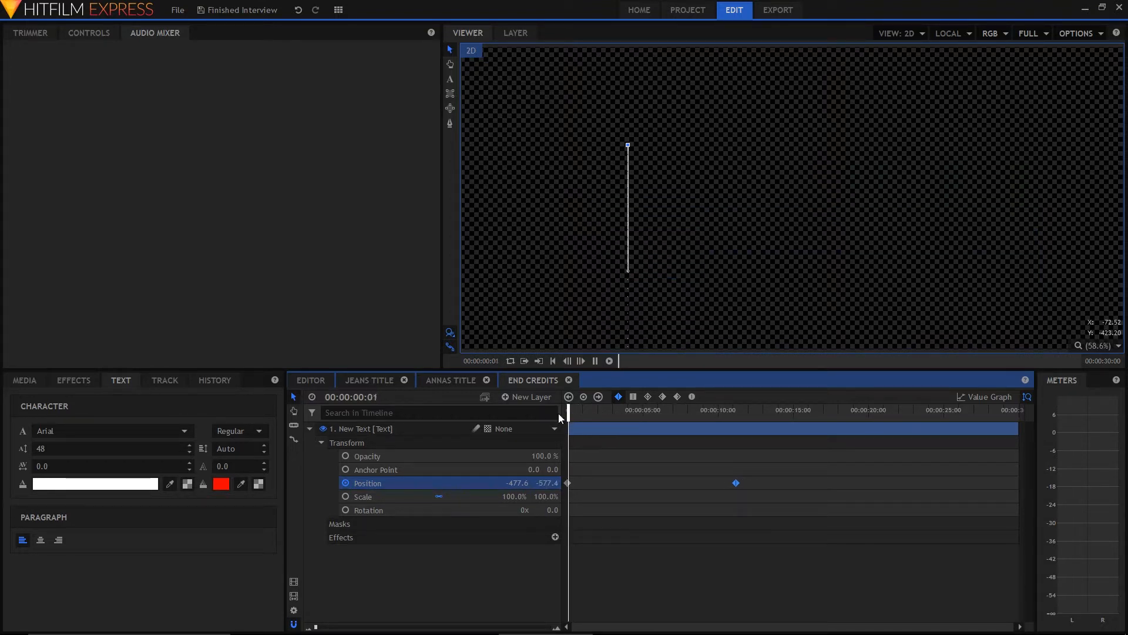
key(space)
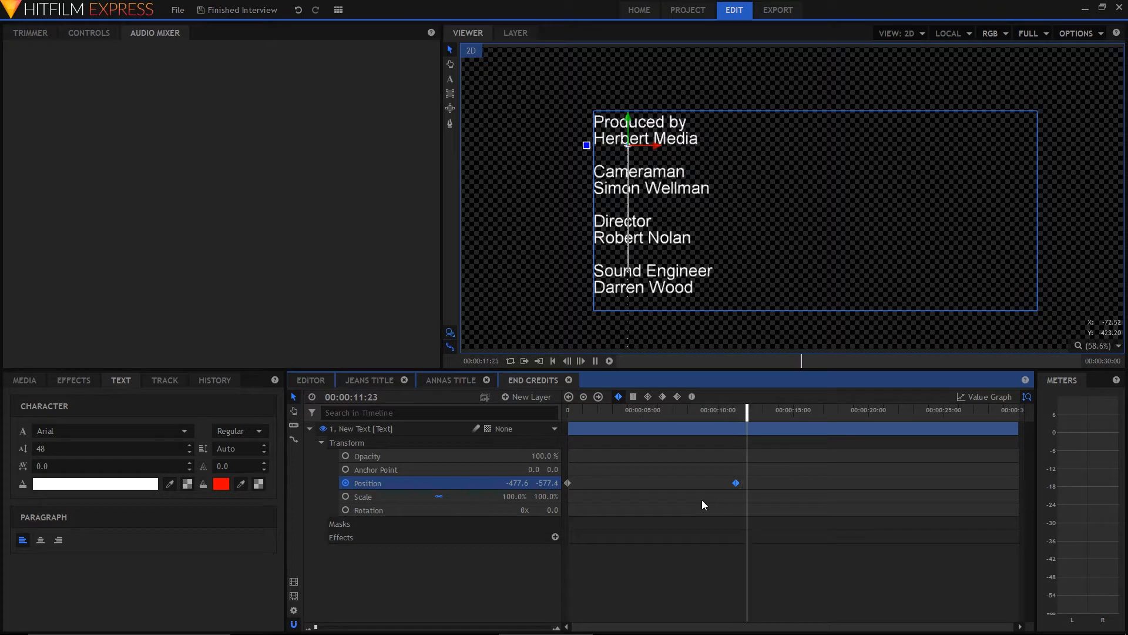
key(space)
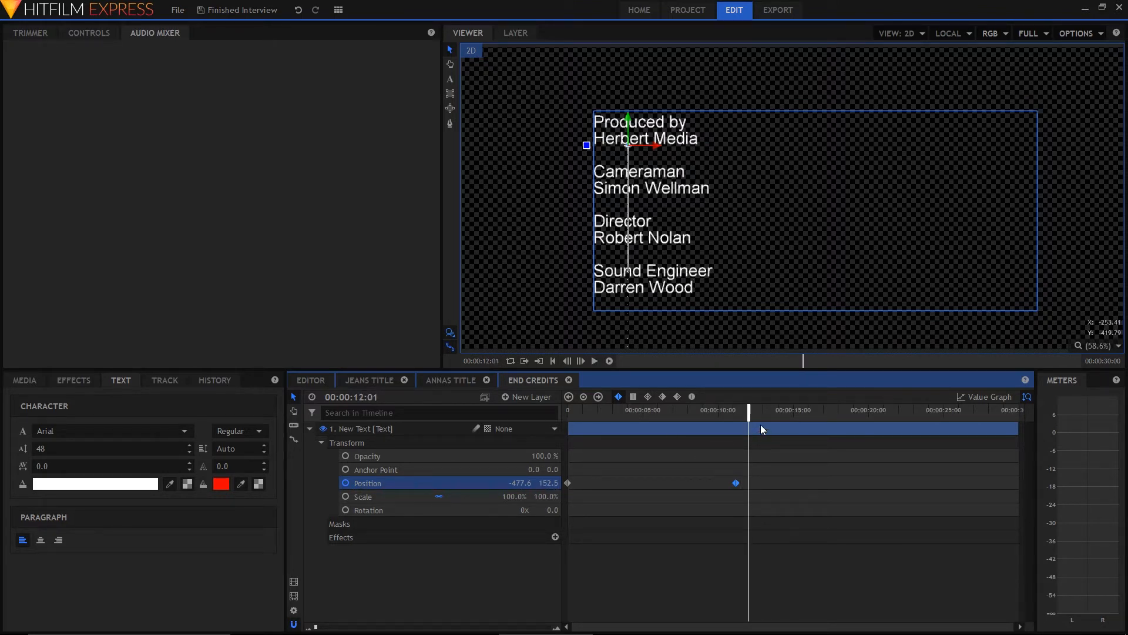
drag(749, 412, 736, 439)
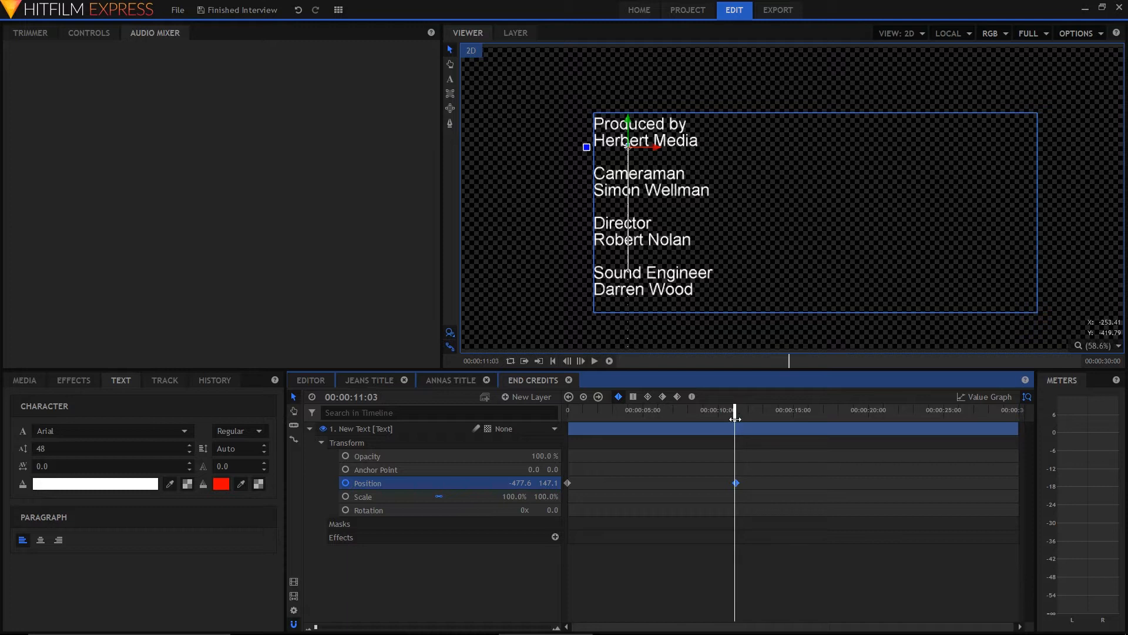
drag(735, 410, 738, 410)
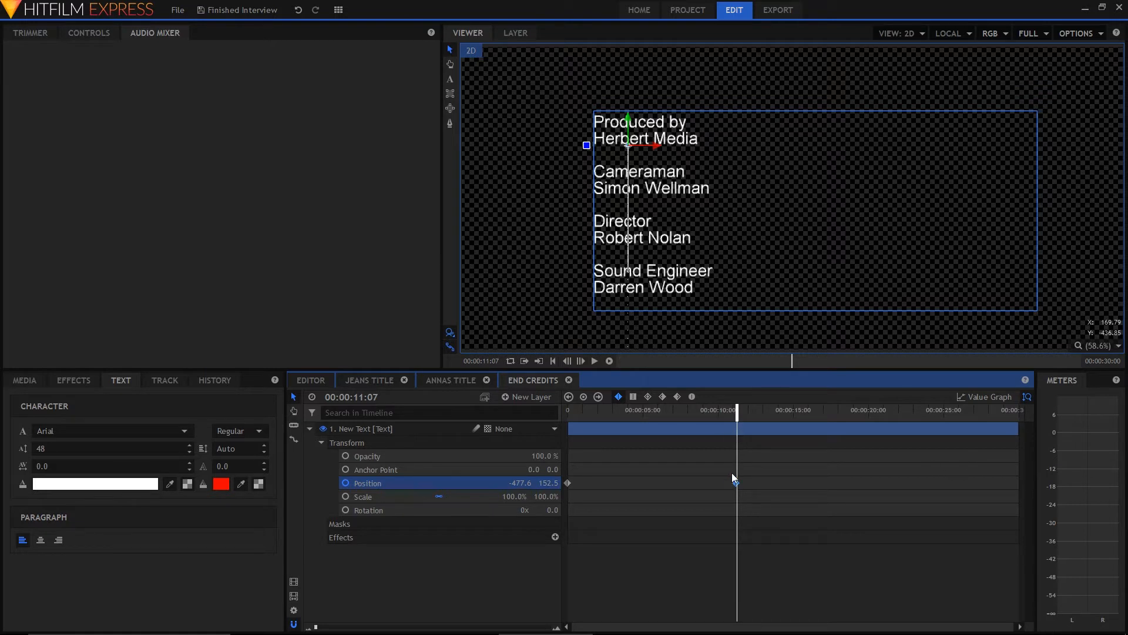
Raise the credits text above the frame to a Y position of 942.5, with the final keyframe shifted to 00:00:14:19, and preview the scroll
drag(736, 483, 790, 484)
drag(737, 411, 789, 413)
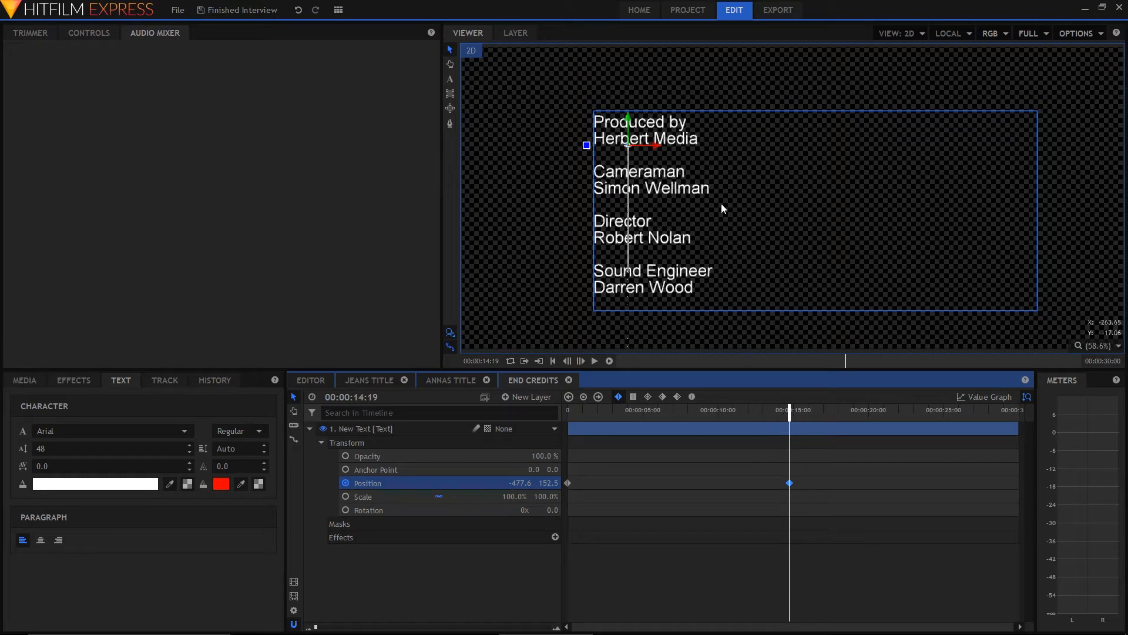
key(shift+Up)
key(shift+Up)
key(shift+Up)
key(shift+Up)
key(shift+Up)
key(shift+Up)
key(shift+Up)
key(shift+Up)
key(shift+Up)
key(shift+Up)
key(shift+Up)
key(shift+Up)
key(shift+Up)
key(shift+Up)
key(shift+Up)
key(shift+Up)
key(shift+Up)
key(shift+Up)
key(shift+Up)
key(shift+Up)
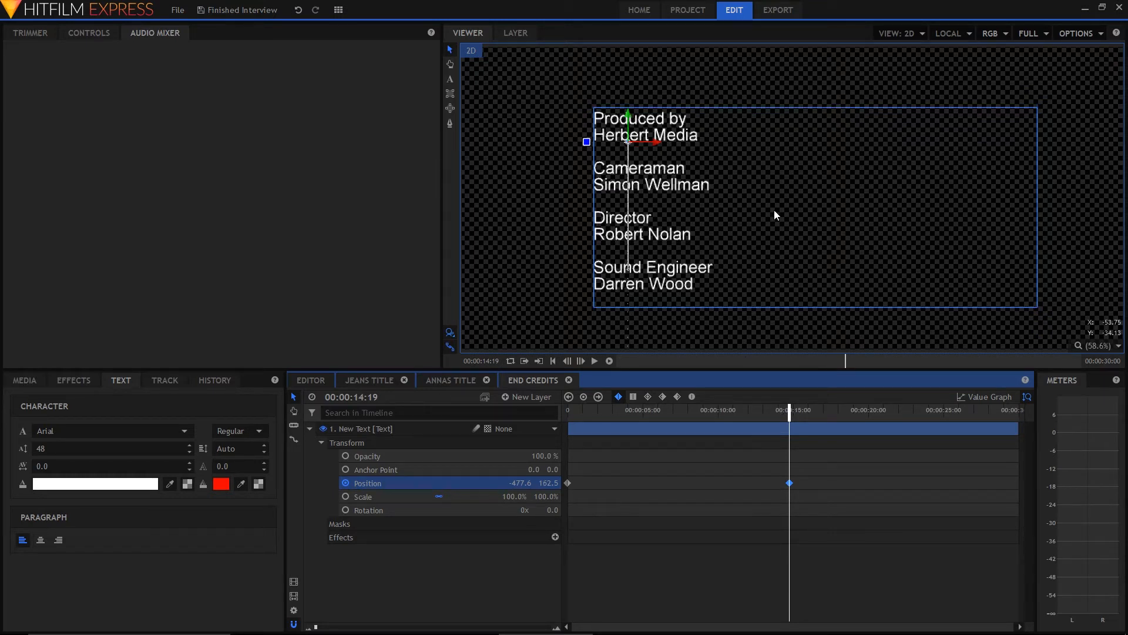
key(shift+Up)
key(shift+Up)
key(shift+Up)
key(shift+Up)
key(shift+Up)
key(shift+Up)
key(shift+Up)
key(shift+Up)
key(shift+Up)
key(shift+Up)
key(shift+Up)
key(shift+Up)
key(shift+Up)
key(shift+Up)
key(shift+Up)
key(shift+Up)
key(shift+Up)
key(shift+Up)
key(shift+Up)
key(shift+Up)
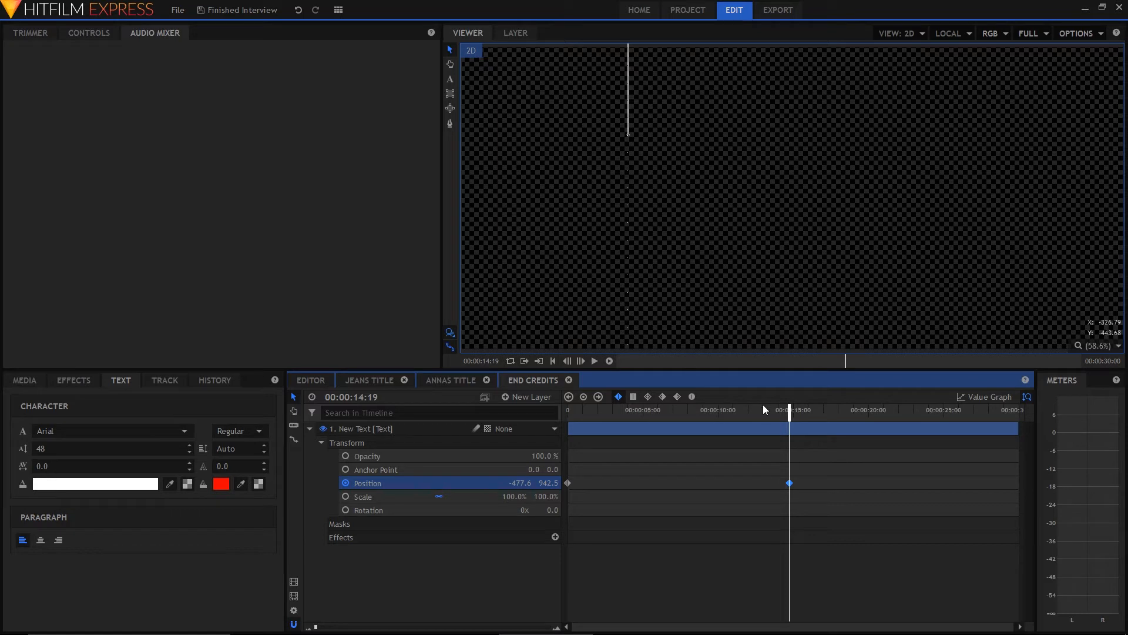
drag(791, 416, 555, 415)
key(space)
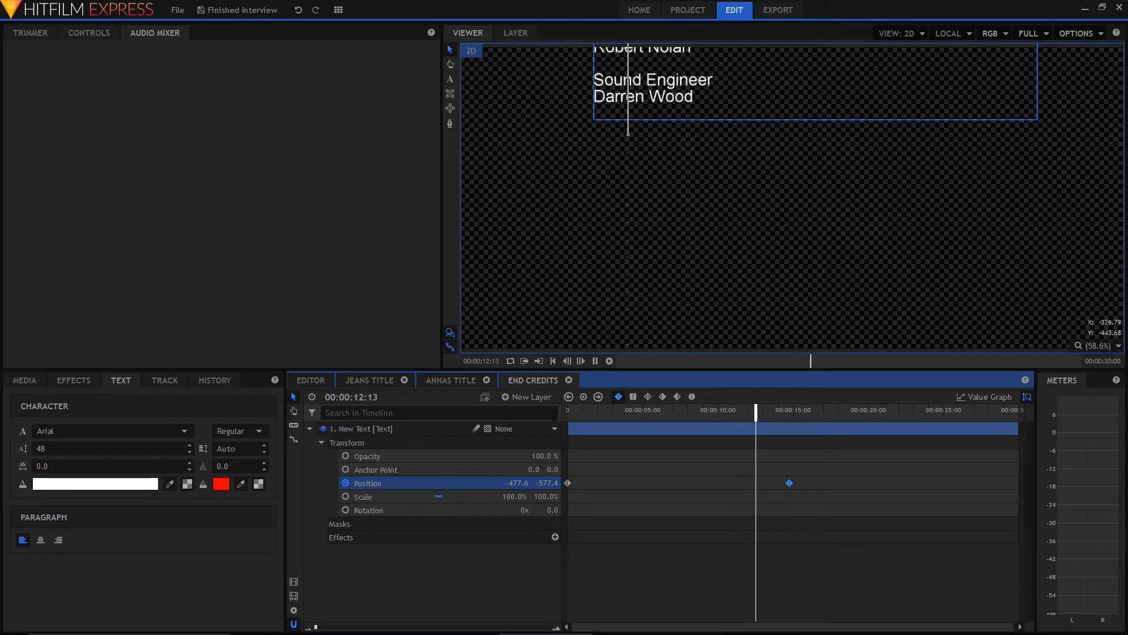
key(space)
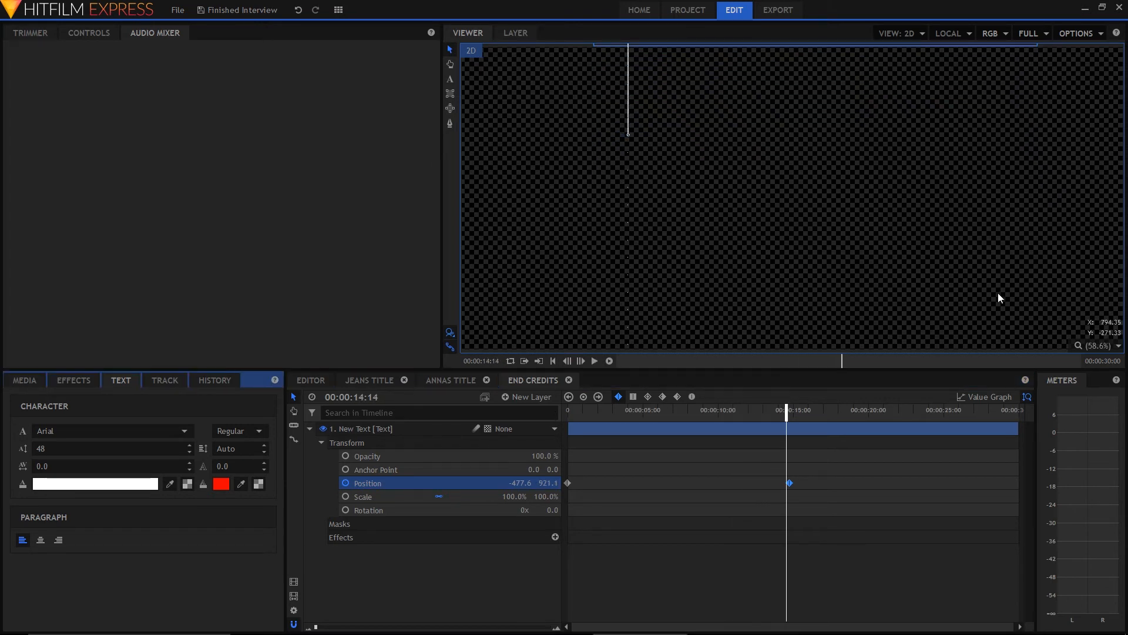
Place the end credits composite shot on Video 2 of the main edit at 00:01:49:00, directly after the interview clip, and preview the transition
click(316, 381)
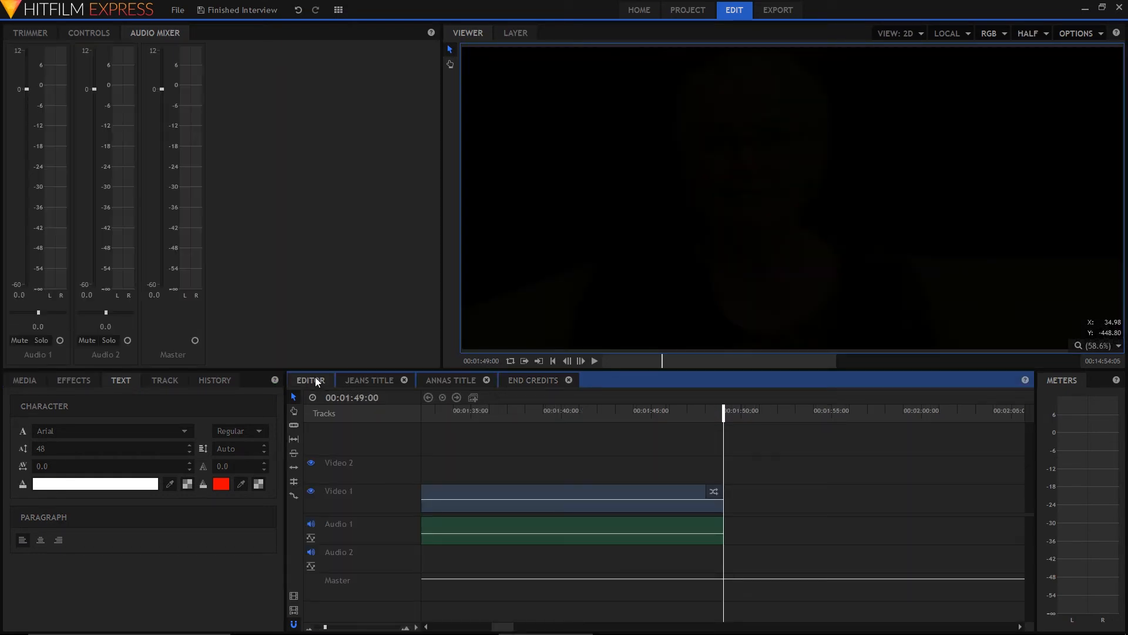
click(25, 381)
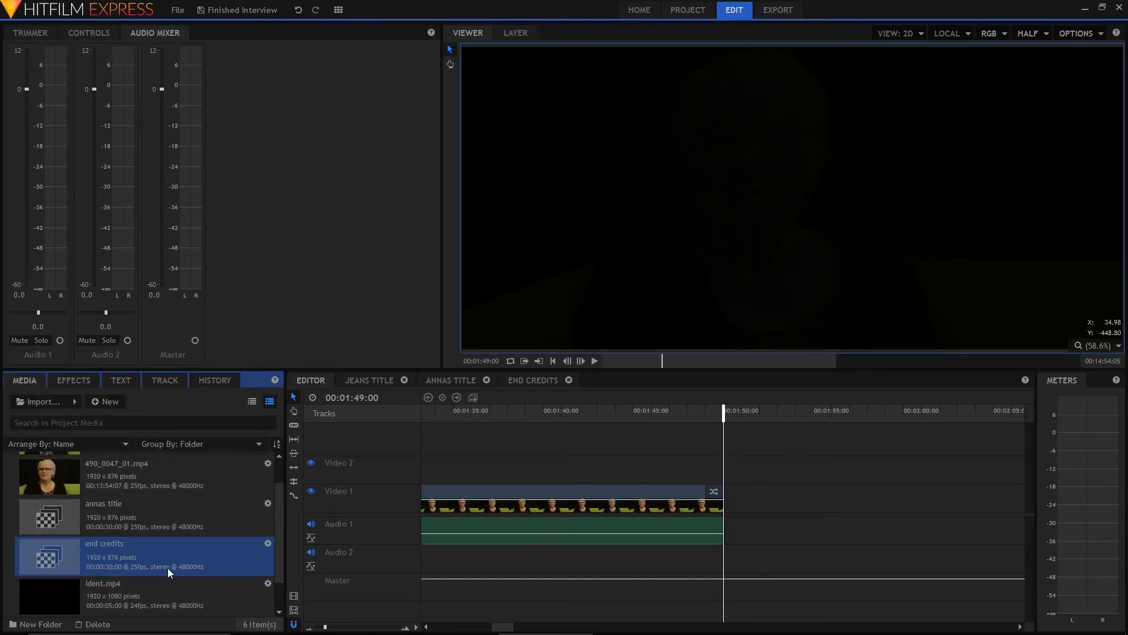
drag(108, 561, 730, 488)
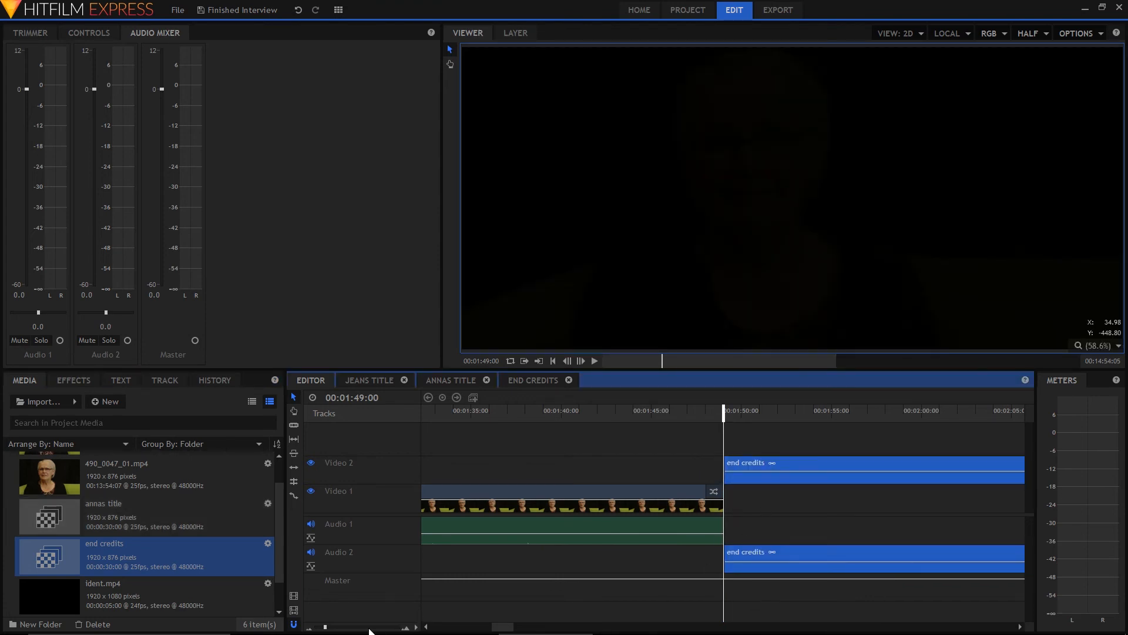
drag(724, 412, 669, 422)
key(space)
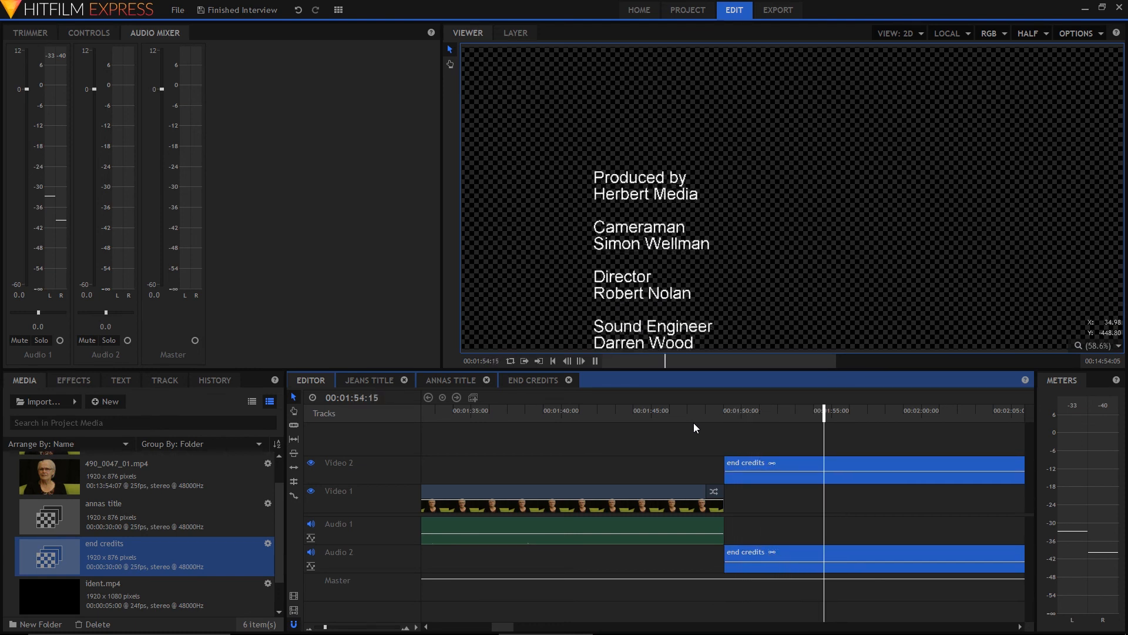
key(space)
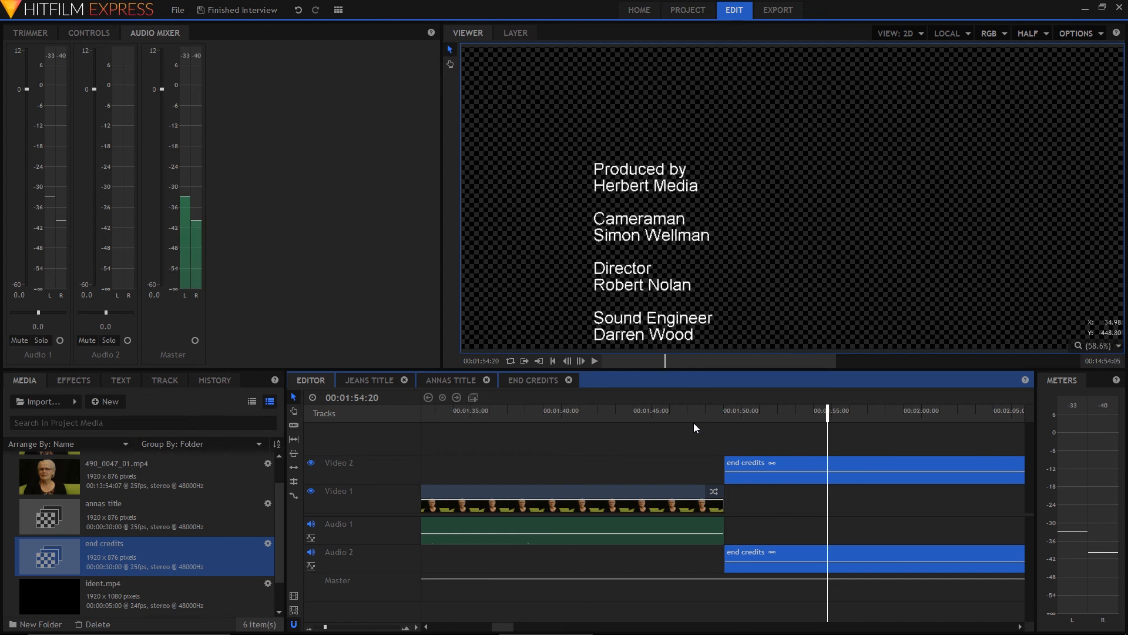